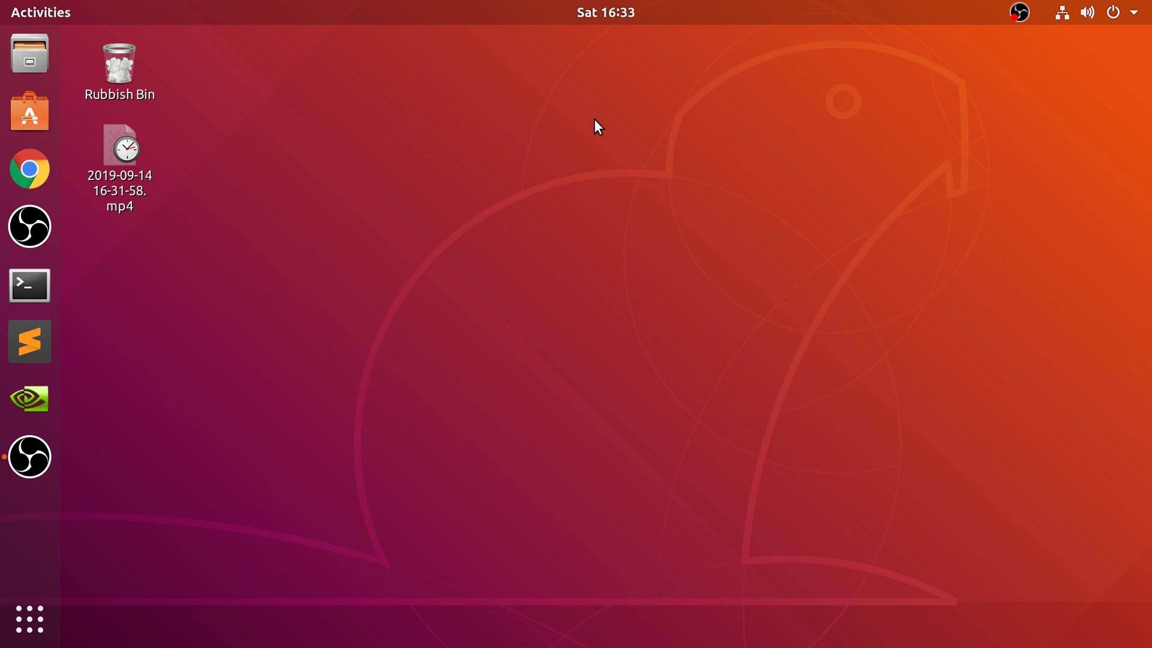
Open Chrome, search Google for 'oculus dashboard' and open the Oculus Developer Dashboard site.
left_click(51, 177)
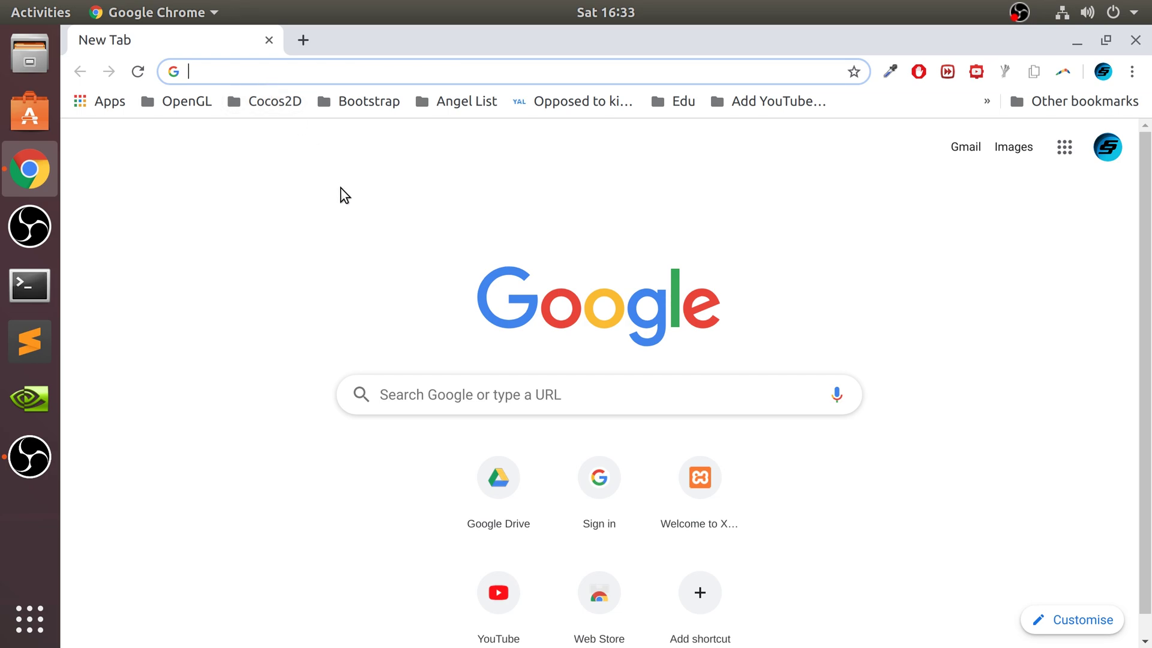
type("oculus d")
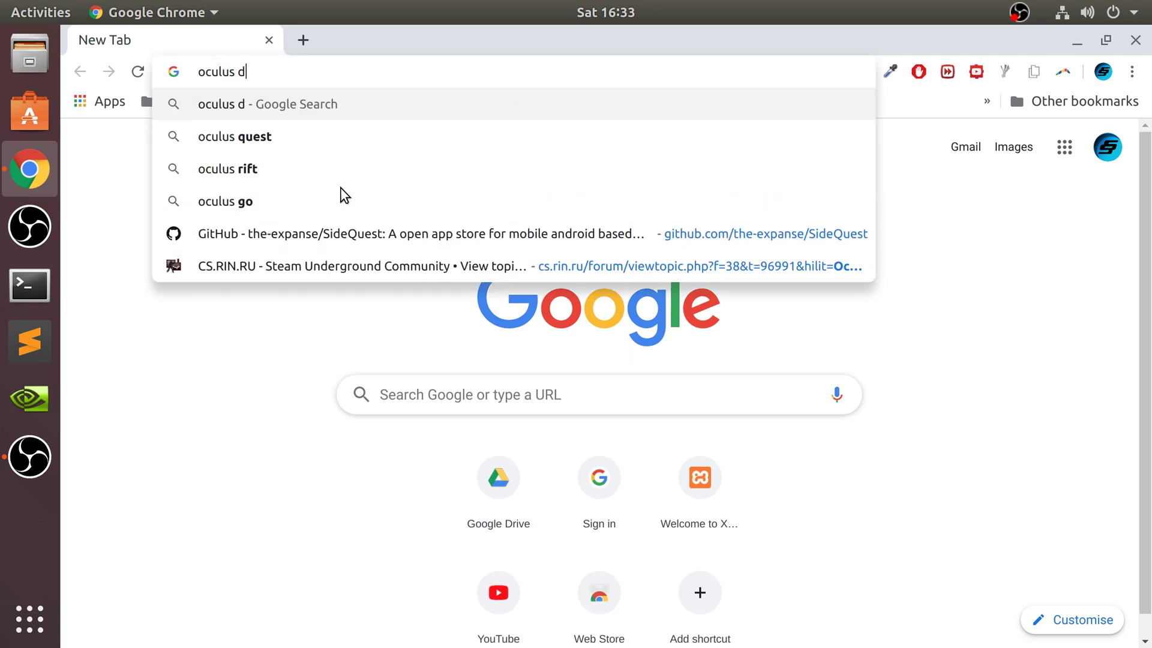
type("ashboa")
key("Return")
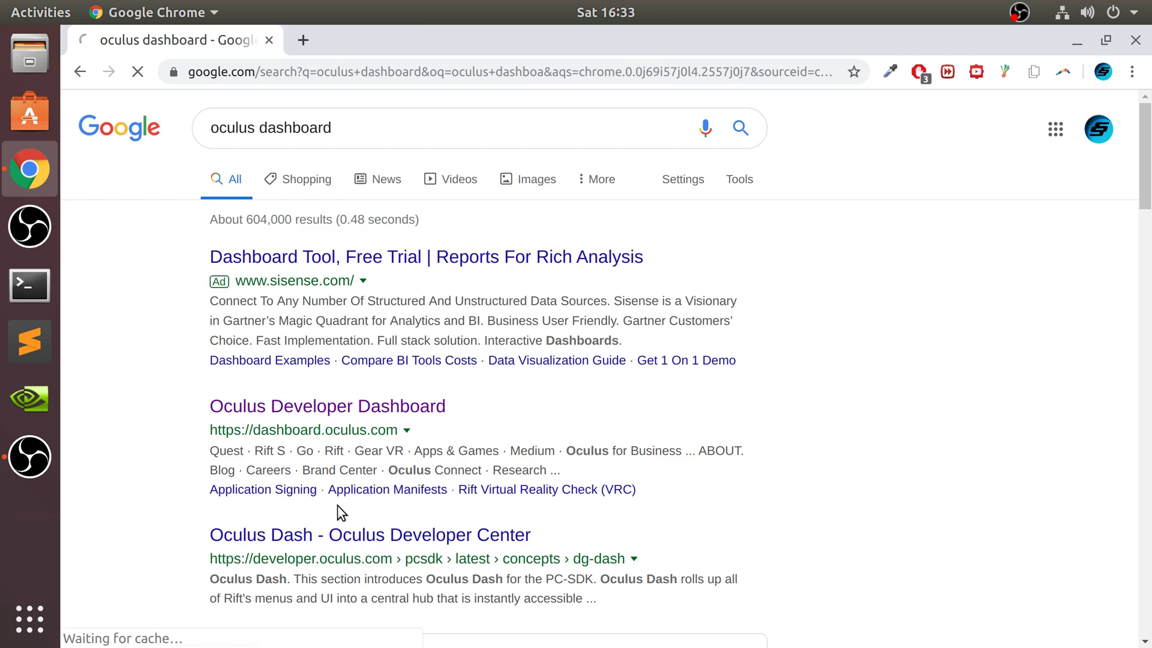
left_click(337, 406)
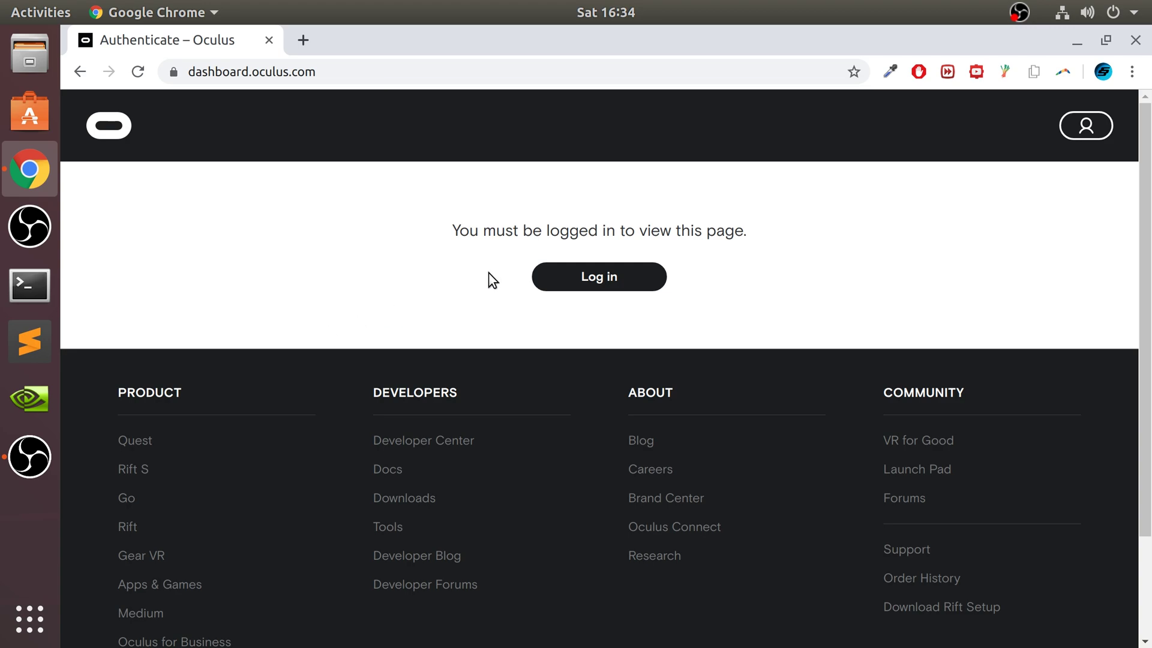
Start the Oculus dashboard login, then bring the OBS Studio window to the front.
left_click(548, 275)
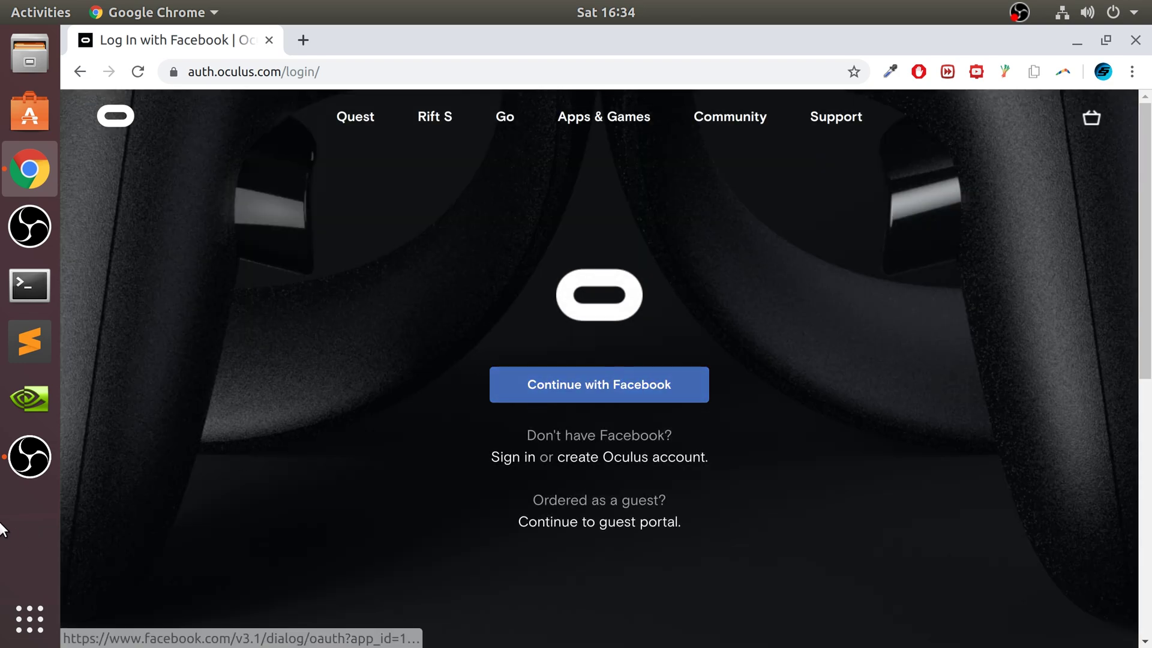
left_click(17, 469)
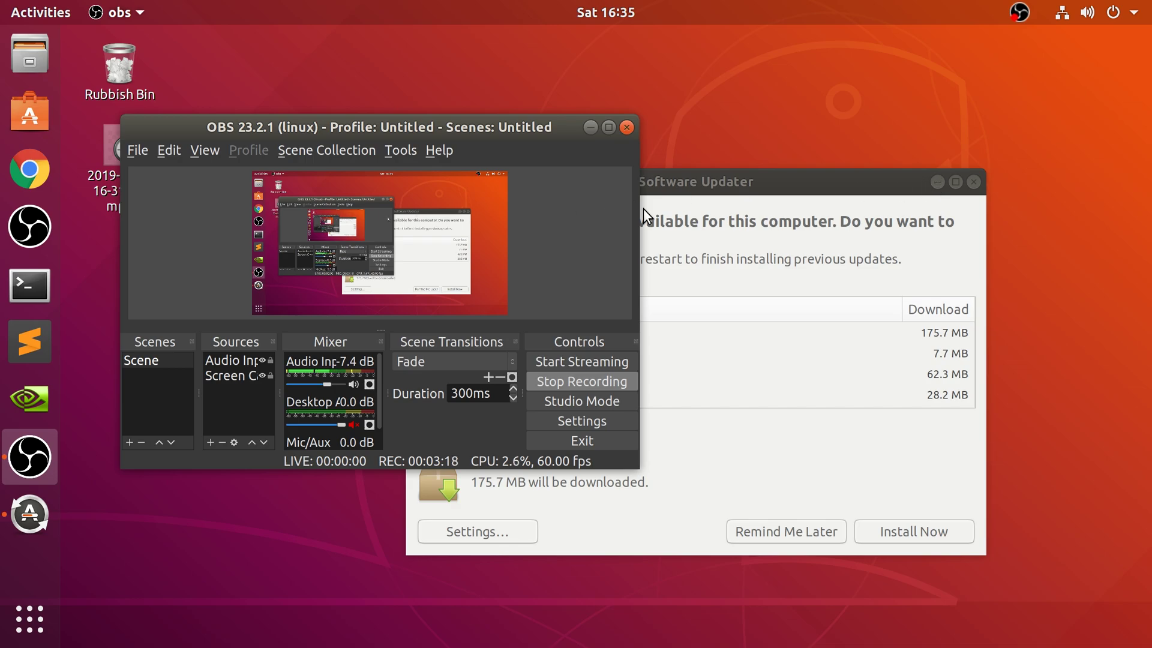
Dismiss the Software Updater window and switch back to Google Chrome.
left_click(873, 187)
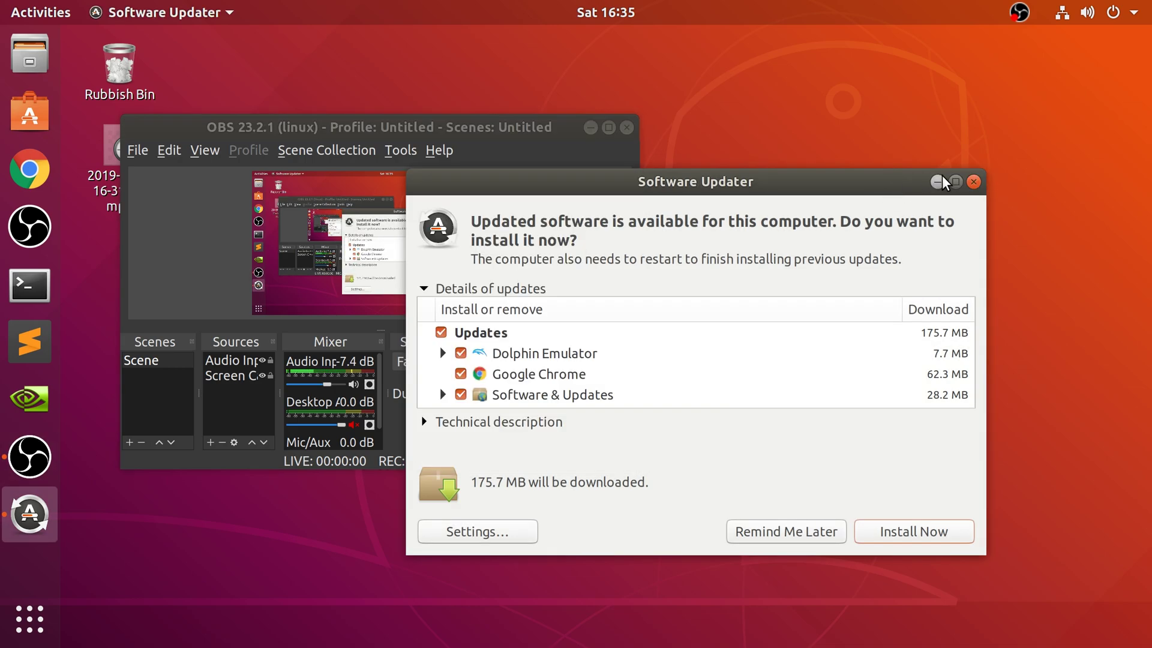
left_click(973, 182)
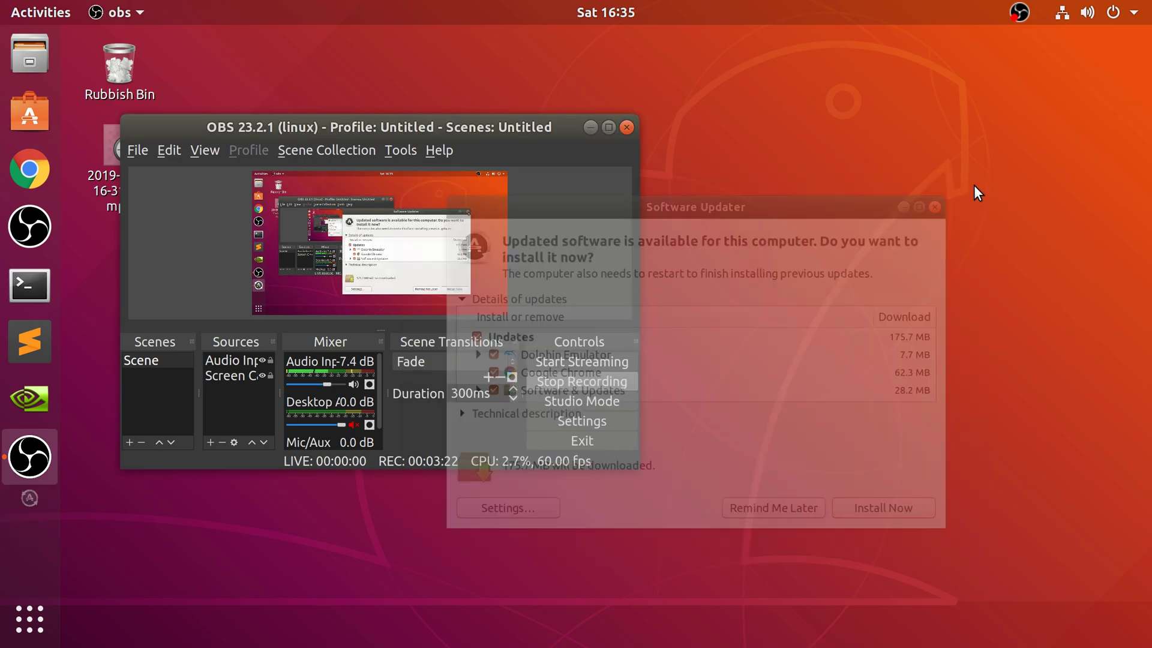
left_click(31, 172)
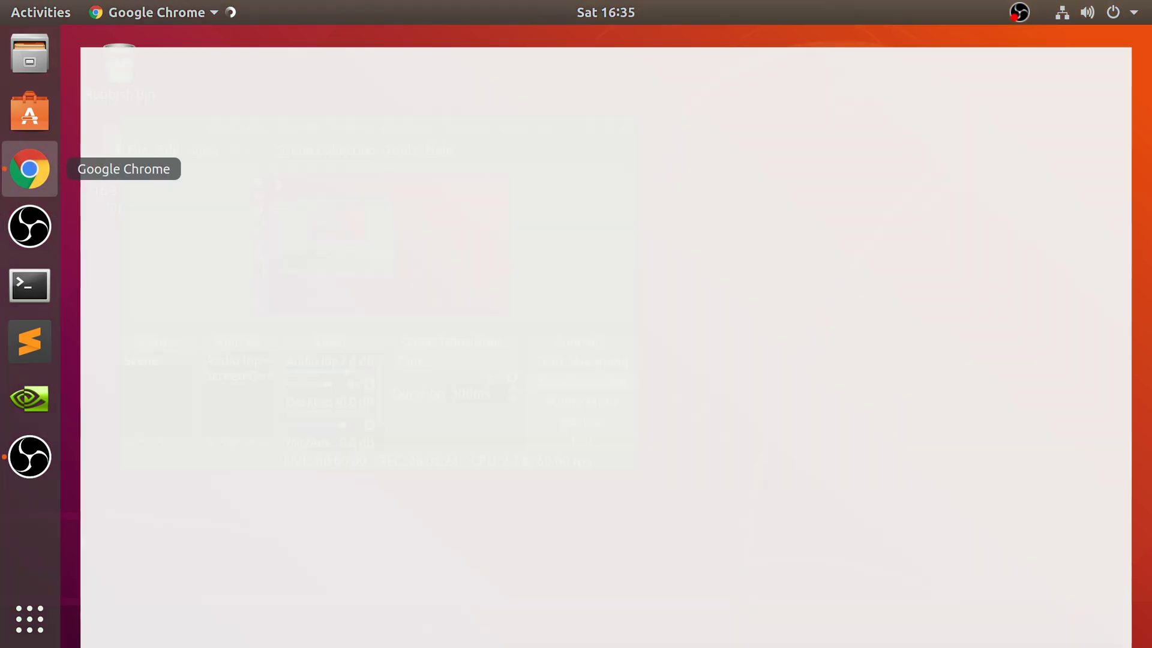
Search 'oculus dashboard' again and log in through the linked Facebook account.
type("oculus dashboard")
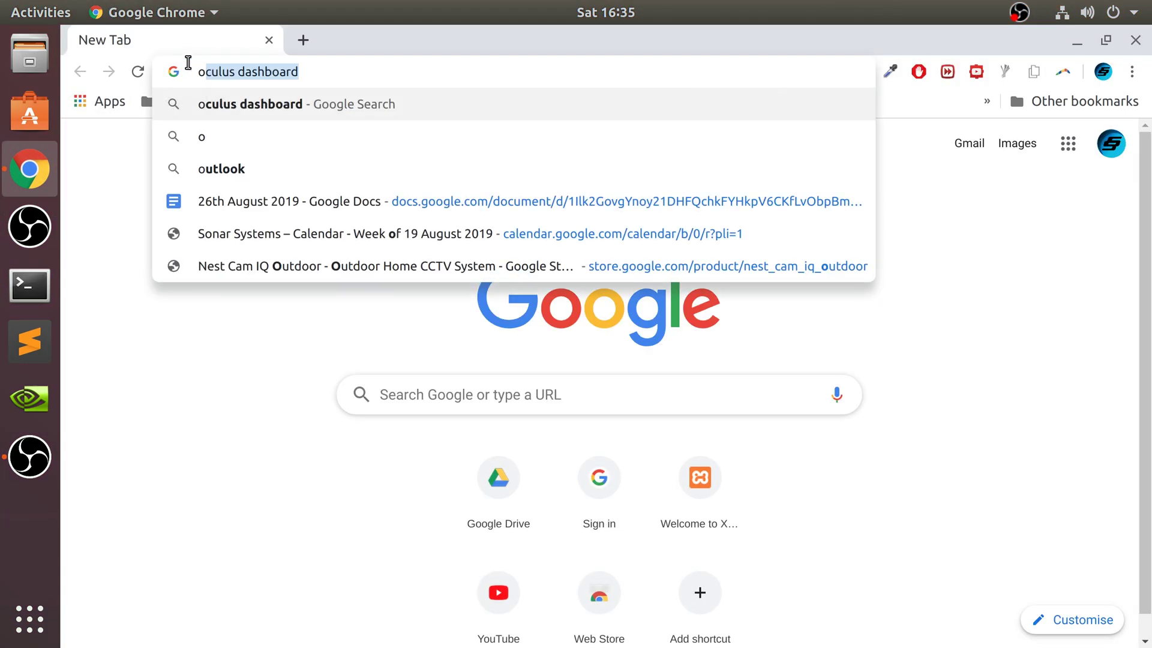
key("Down")
key("Down")
key("Return")
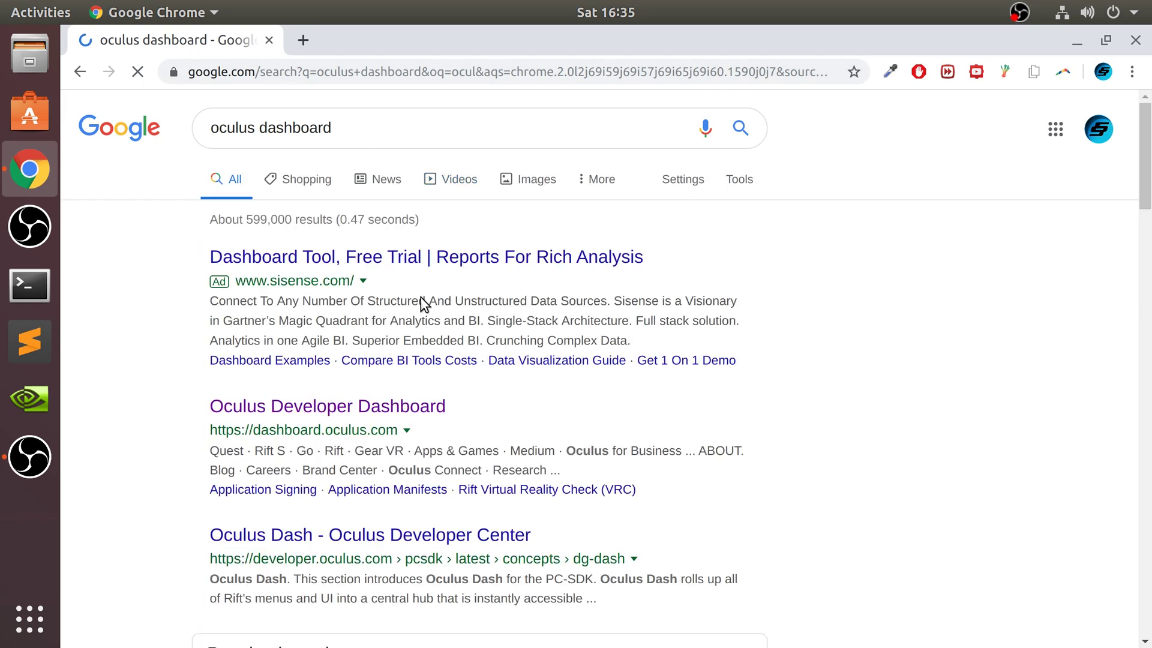
left_click(312, 406)
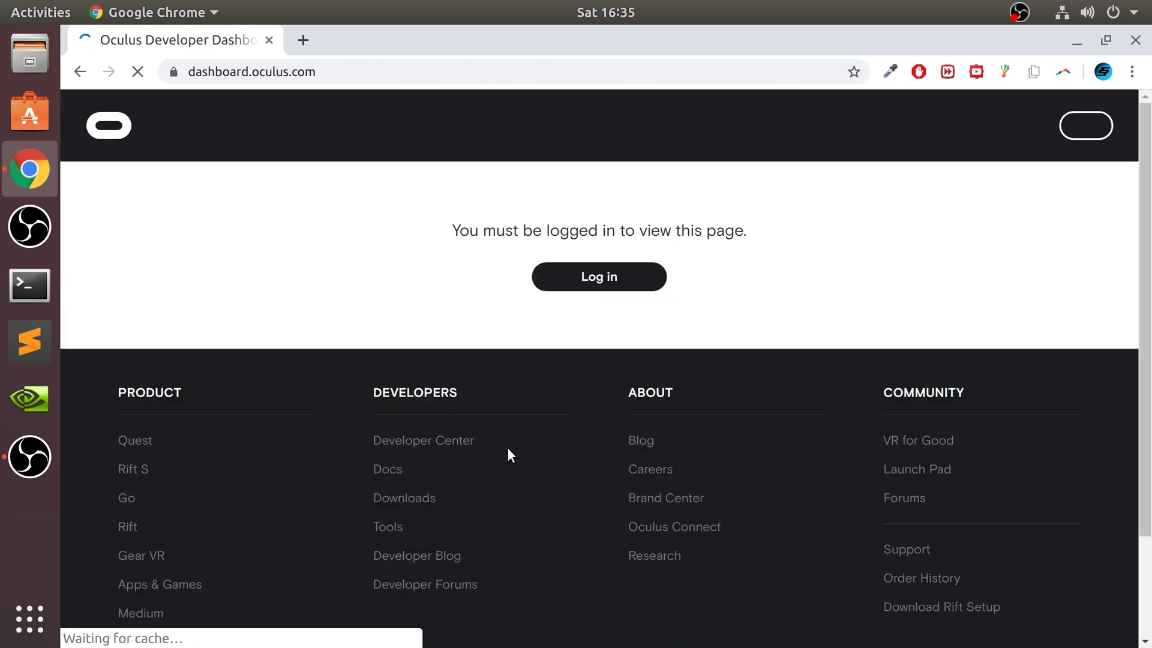
left_click(578, 284)
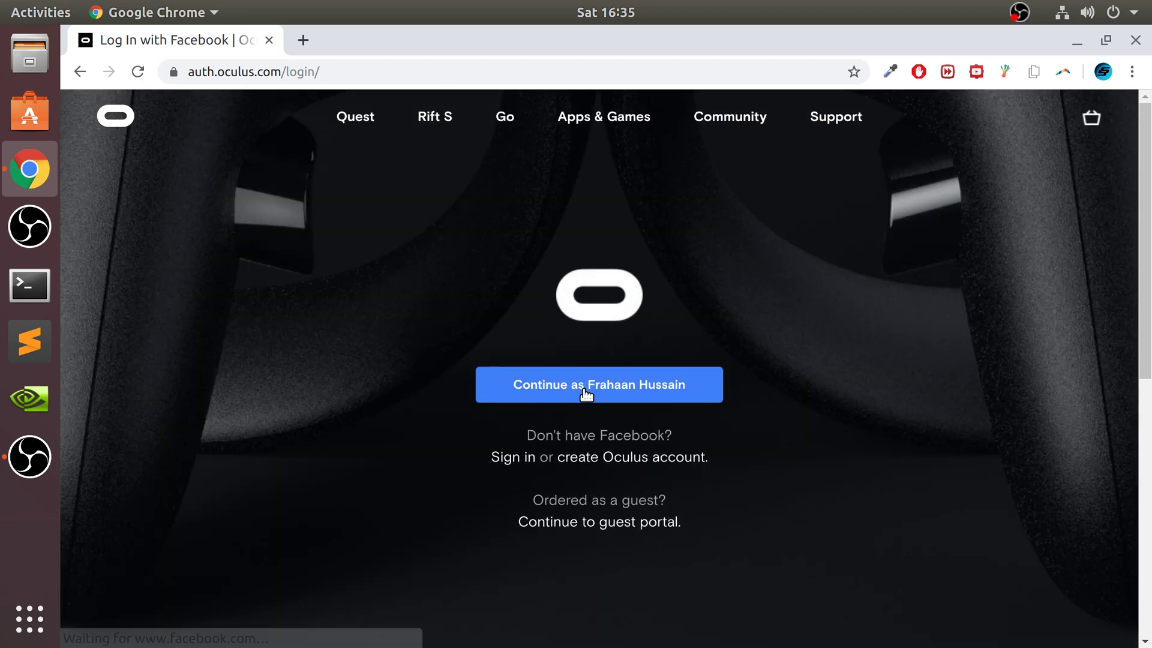
left_click(585, 389)
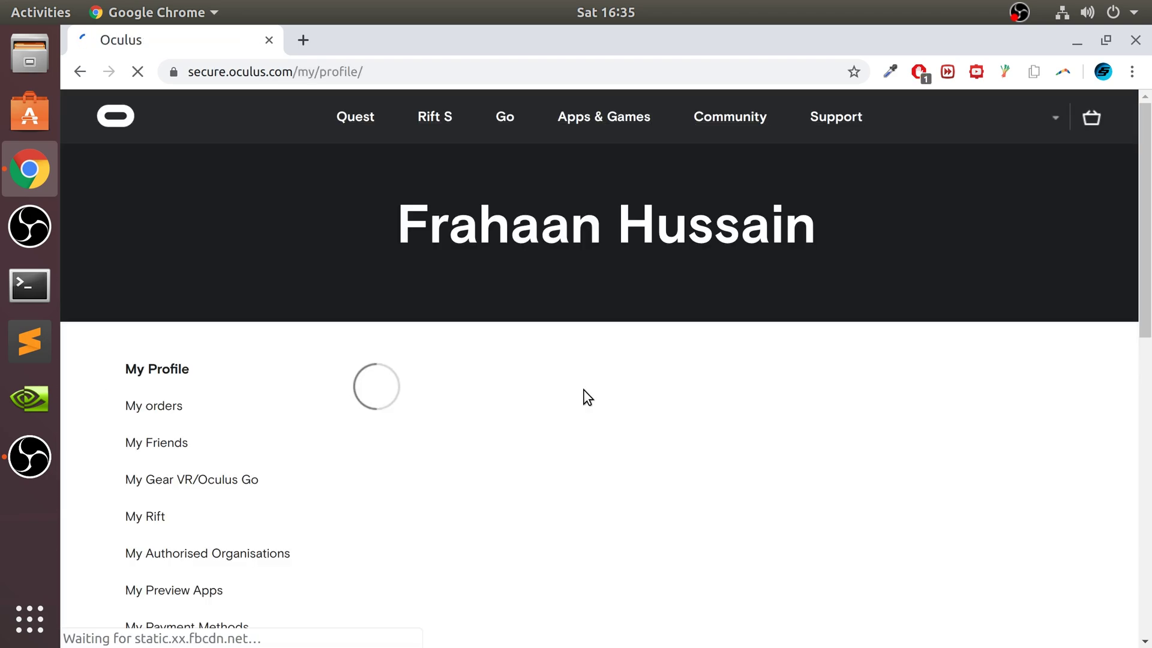
Reopen dashboard.oculus.com from the address bar as a logged-in user.
scroll(553, 375, "down", 5)
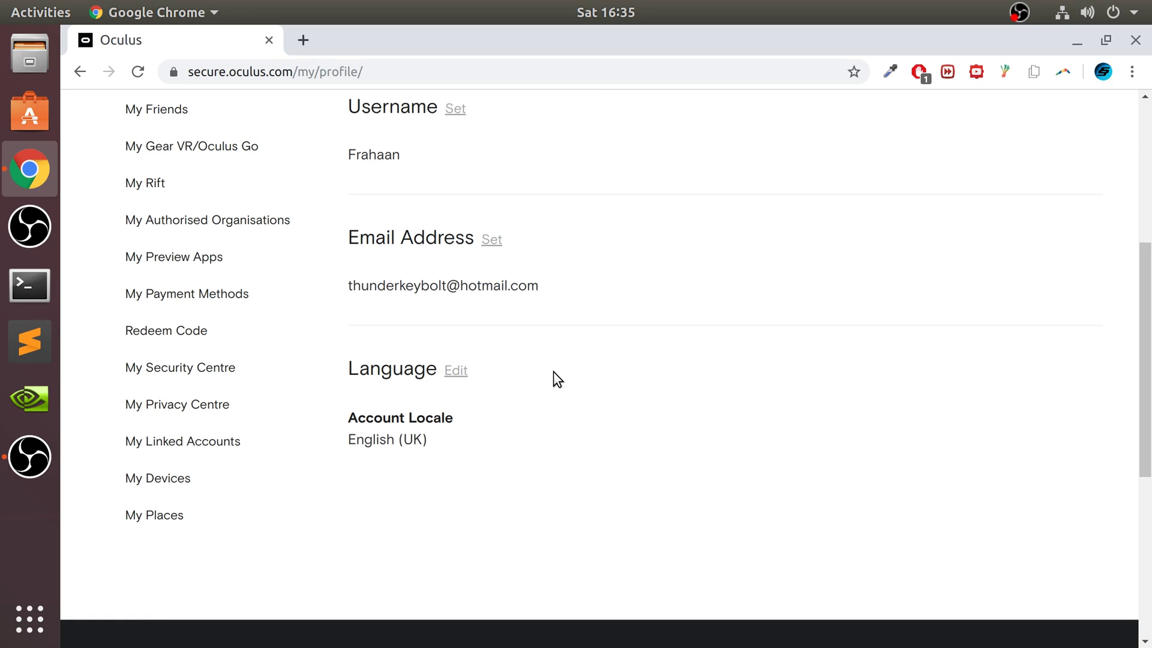
scroll(553, 372, "up", 5)
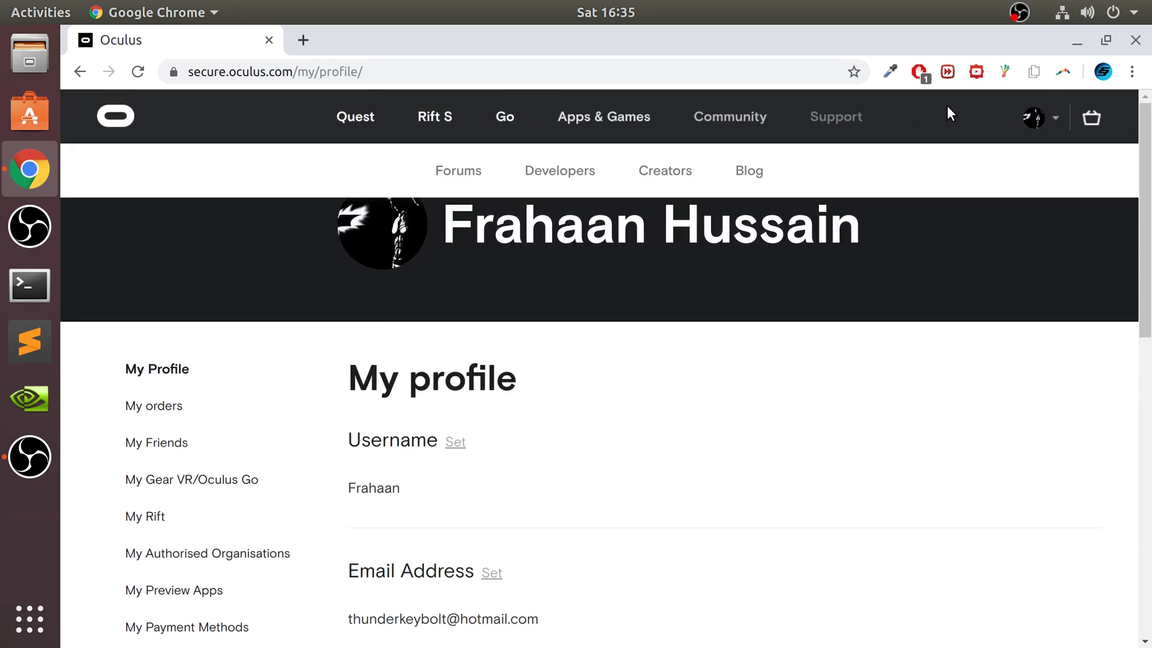
left_click(243, 73)
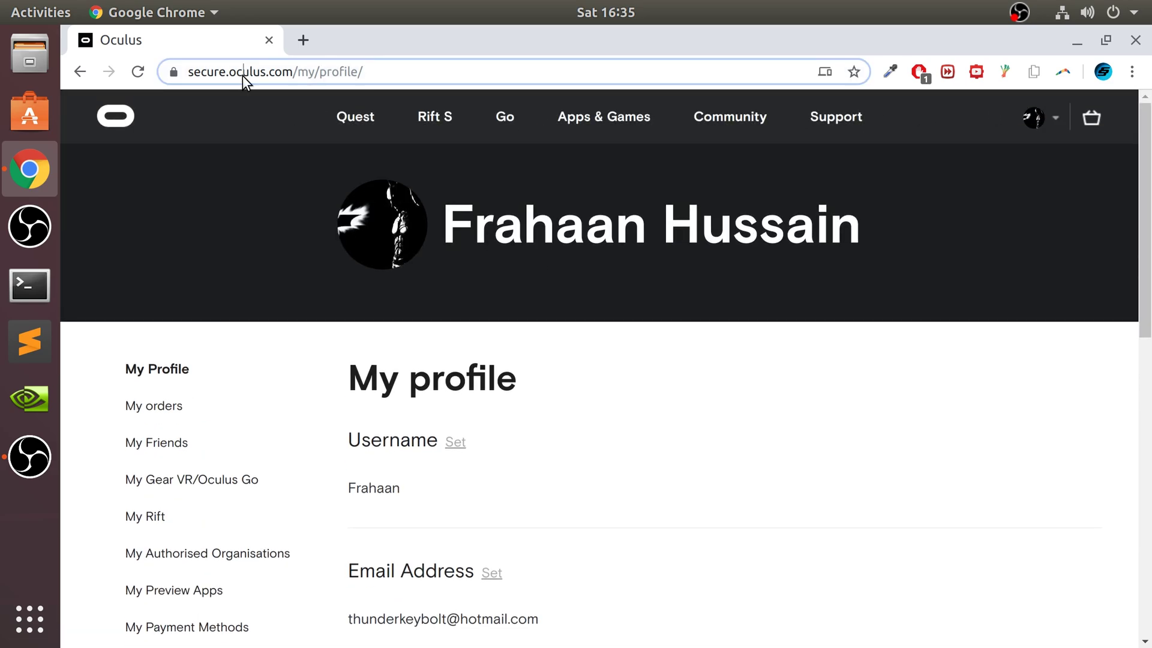
key("ctrl+a")
type("ocul")
key("Down")
key("Down")
key("Down")
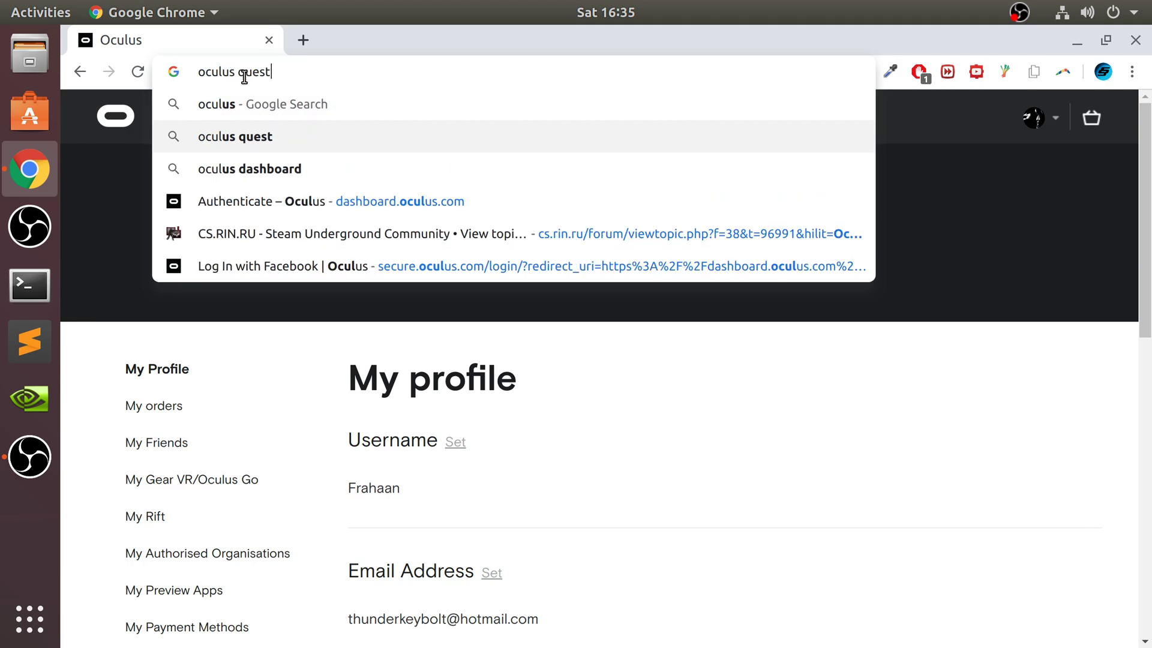
key("Return")
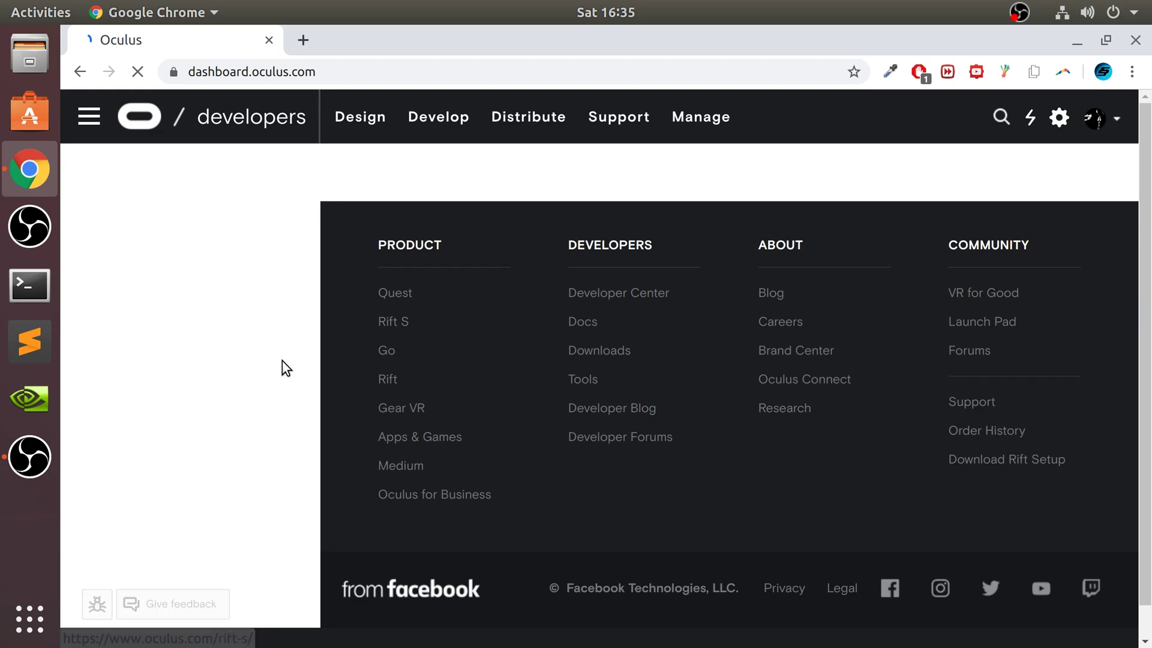
Create a new organization named 'Something Random', acknowledging I understand, and submit it.
left_click(1067, 185)
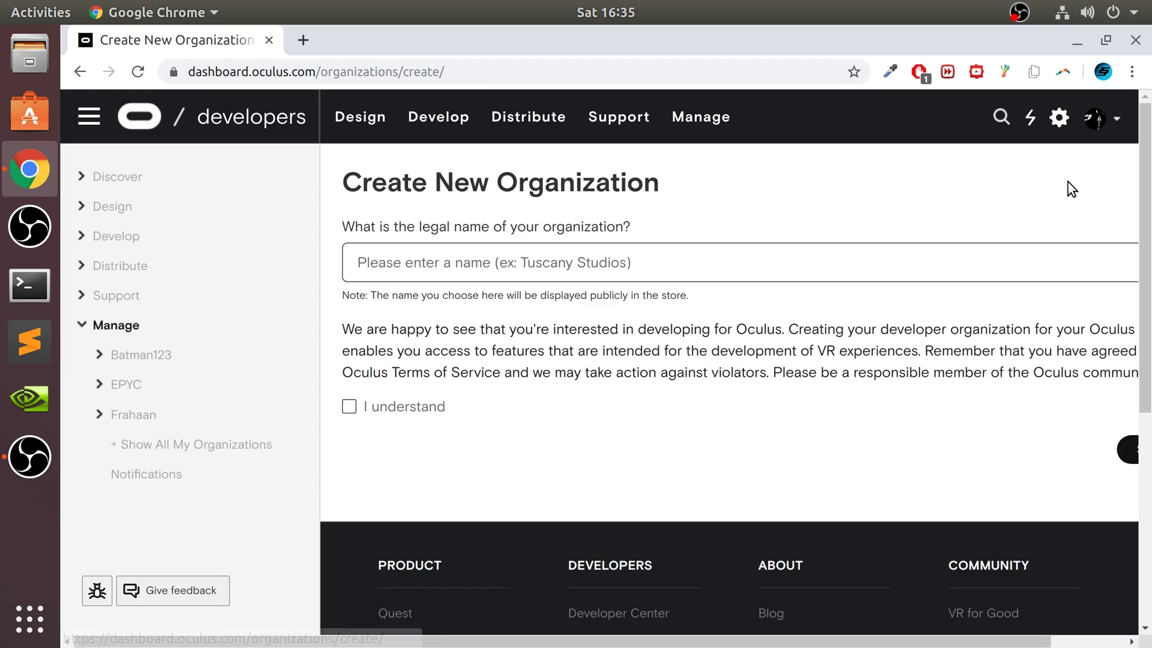
left_click(517, 266)
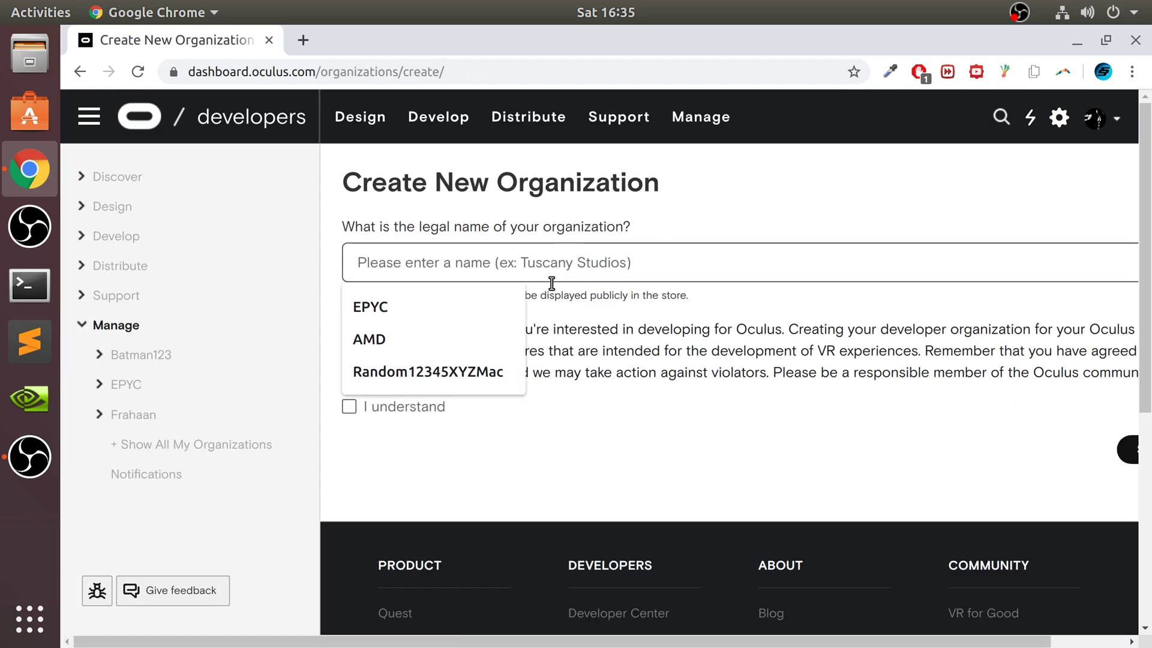
left_click(581, 283)
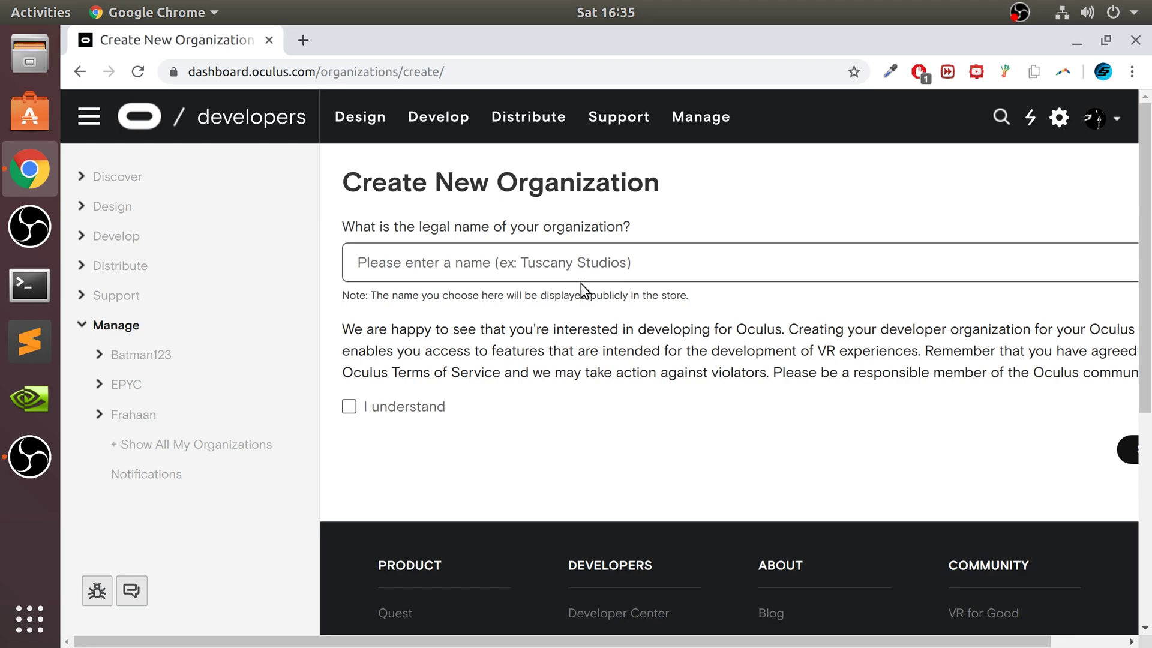
left_click(472, 252)
type("Som")
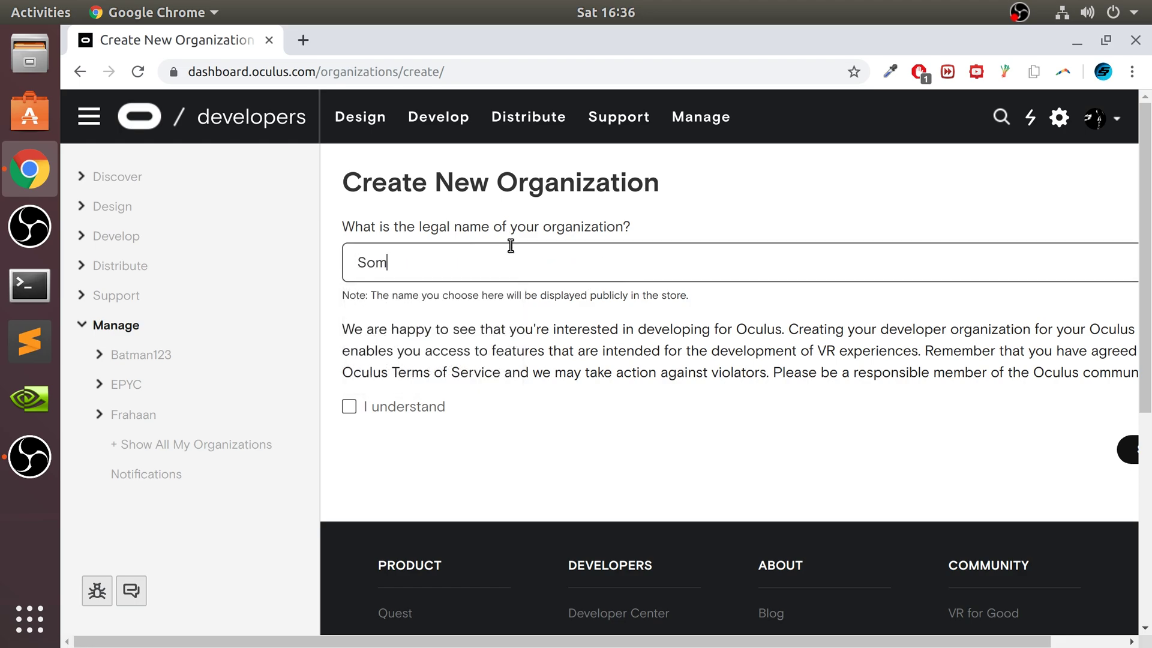
type("ething Random")
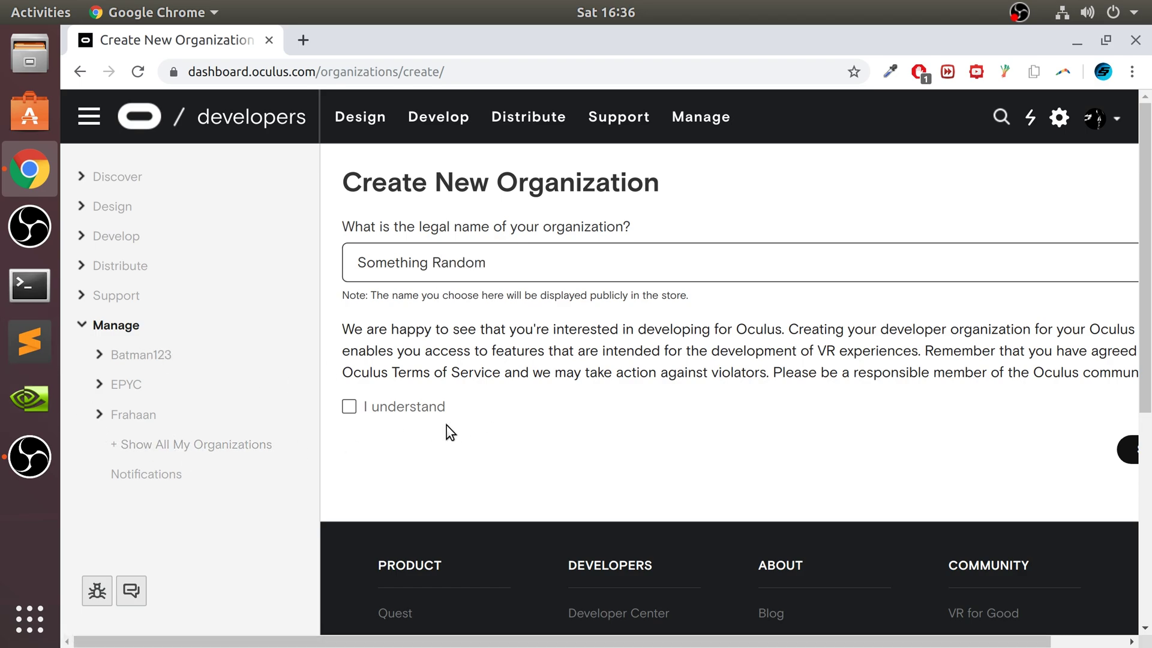
left_click(408, 414)
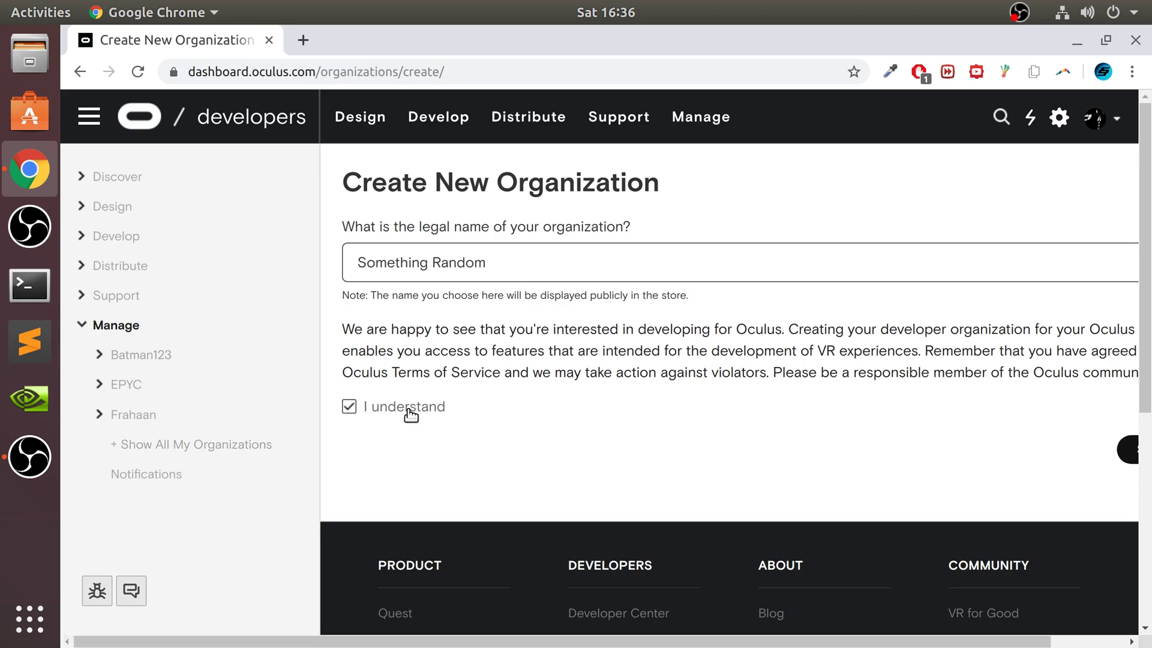
left_click(1137, 451)
Accept the developer NDA to reach the organization's empty My Apps page.
left_click(321, 555)
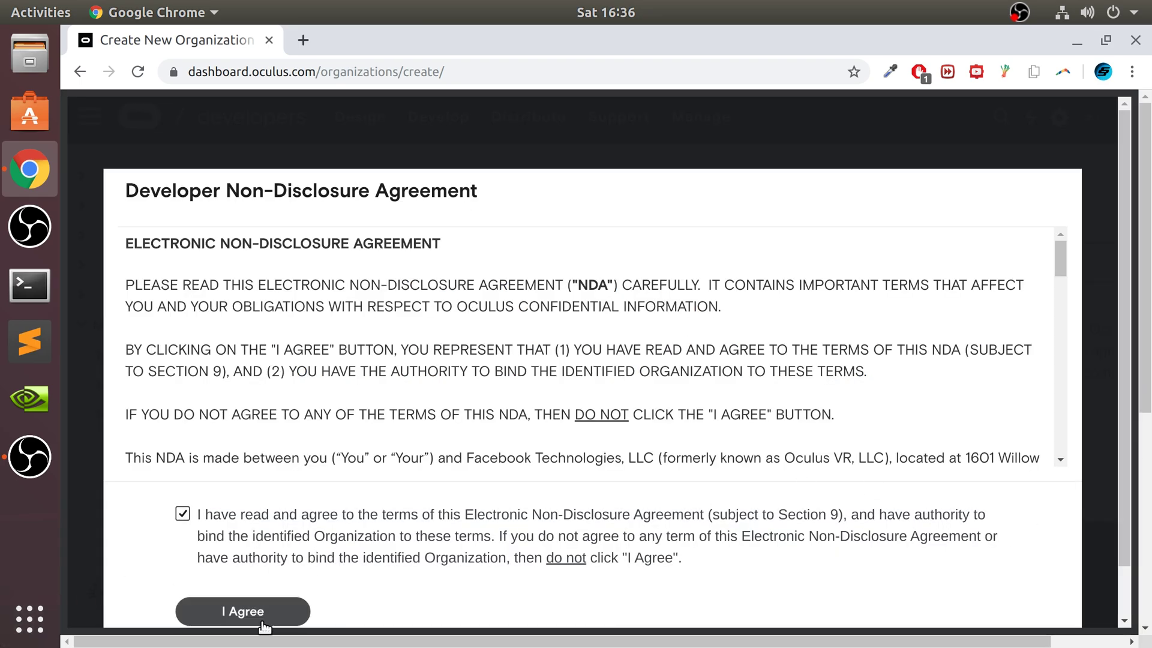
left_click(263, 612)
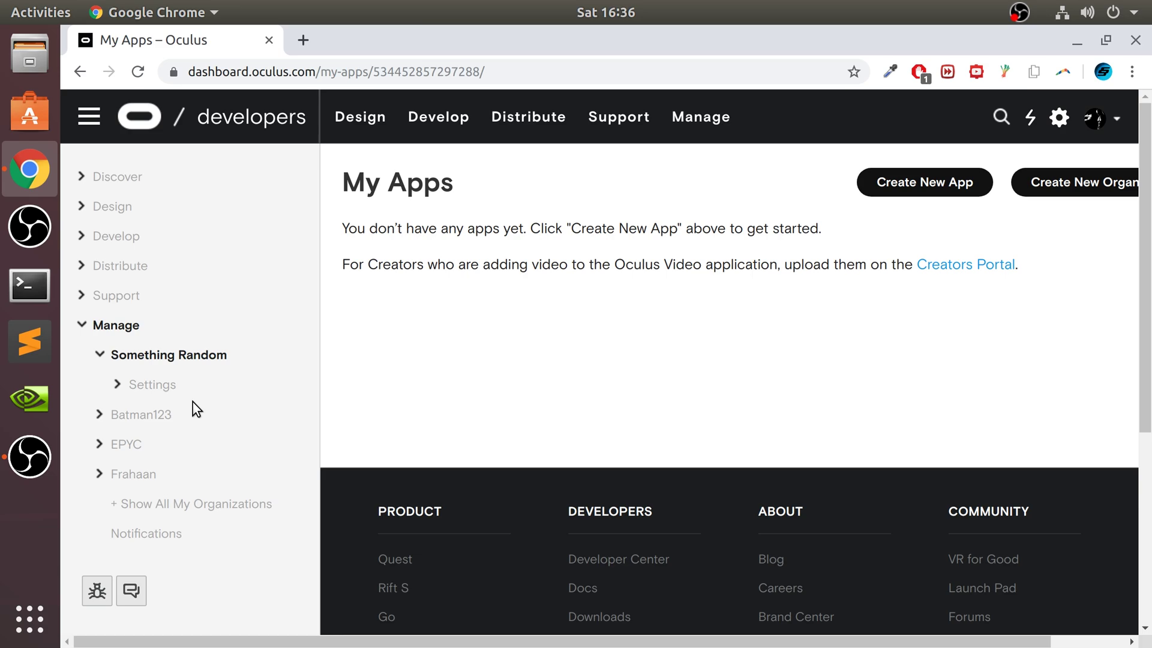
left_click(301, 80)
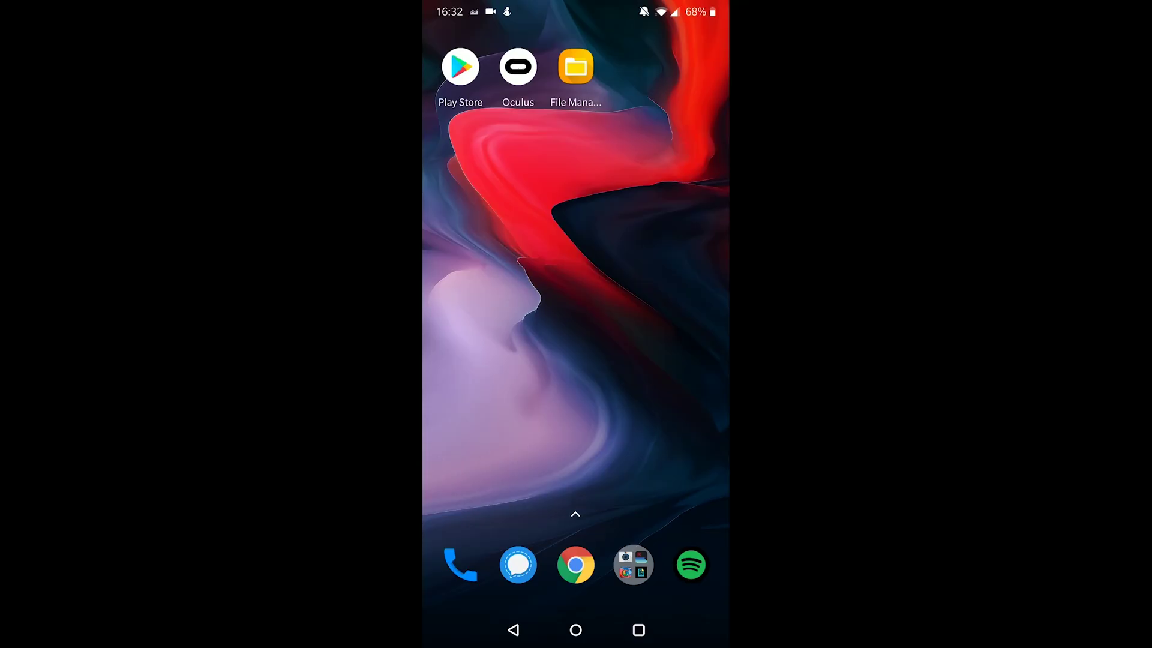
In the Oculus phone app, turn on Developer Mode under the Quest's More Settings.
left_click(518, 67)
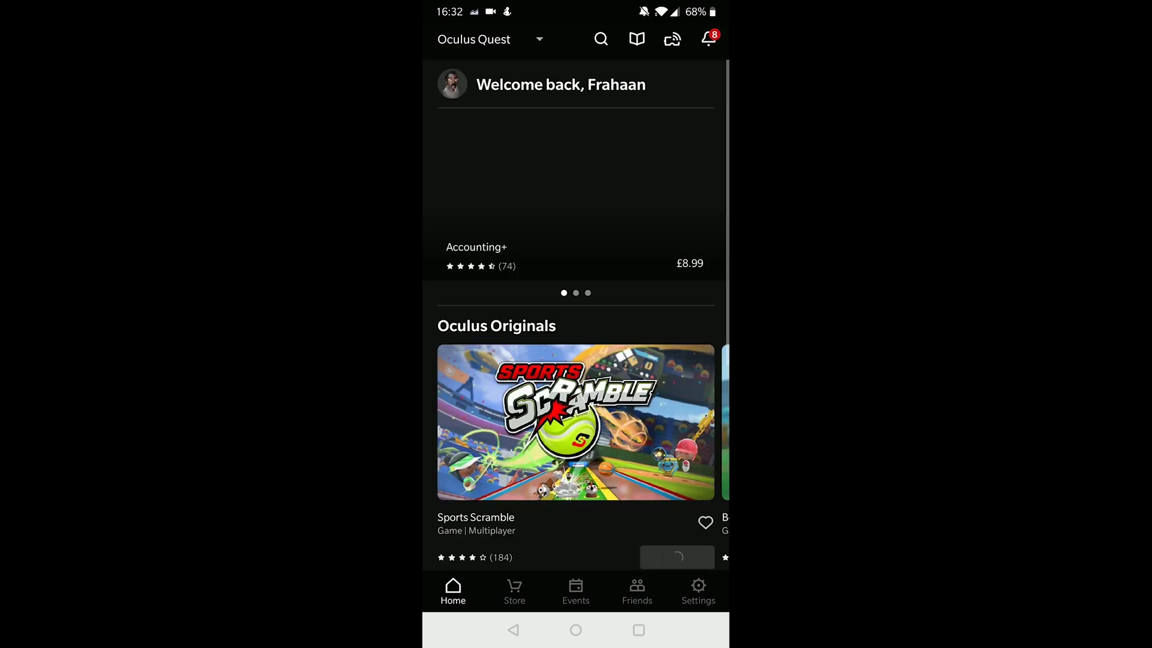
left_click(698, 591)
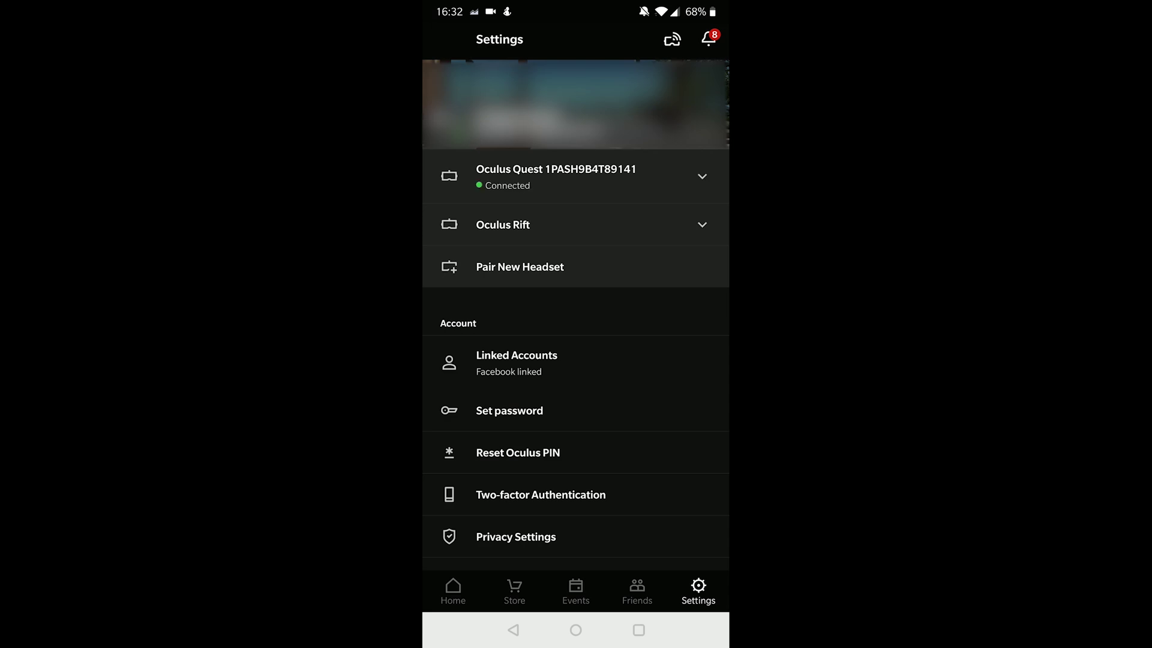
left_click(575, 177)
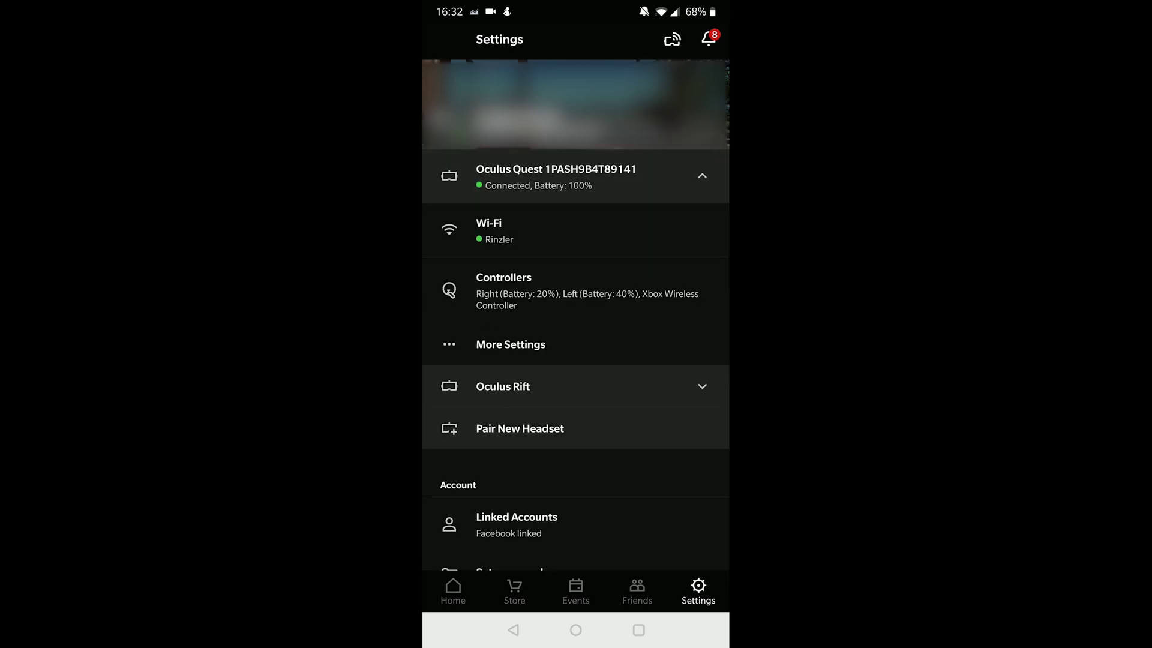
left_click(510, 344)
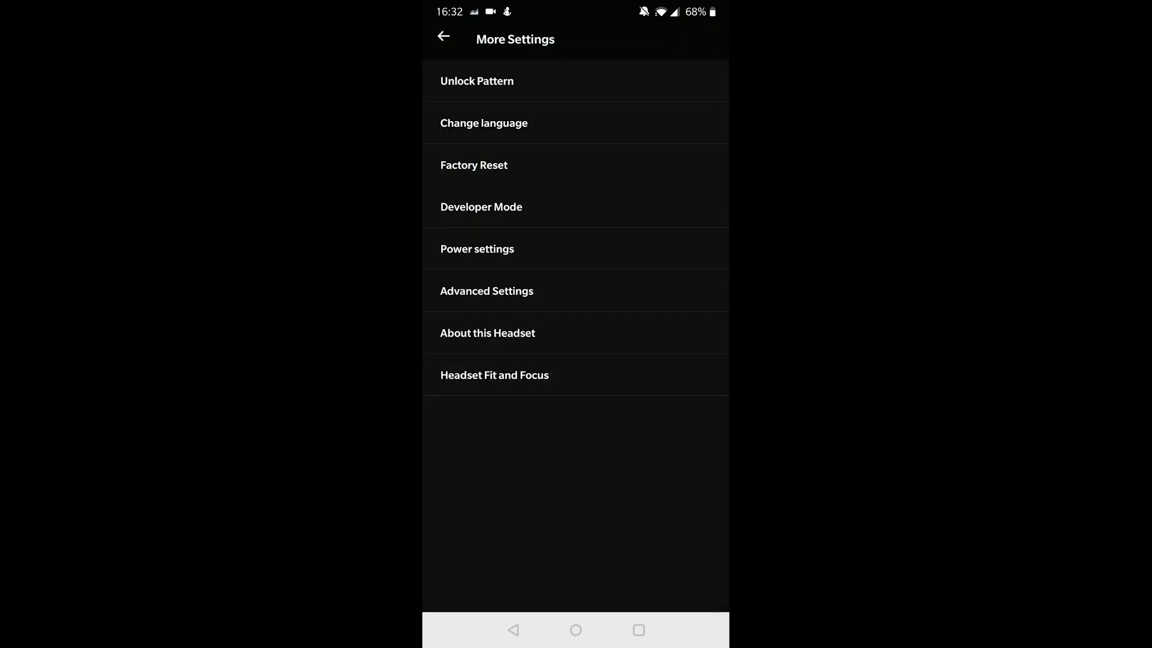
left_click(481, 207)
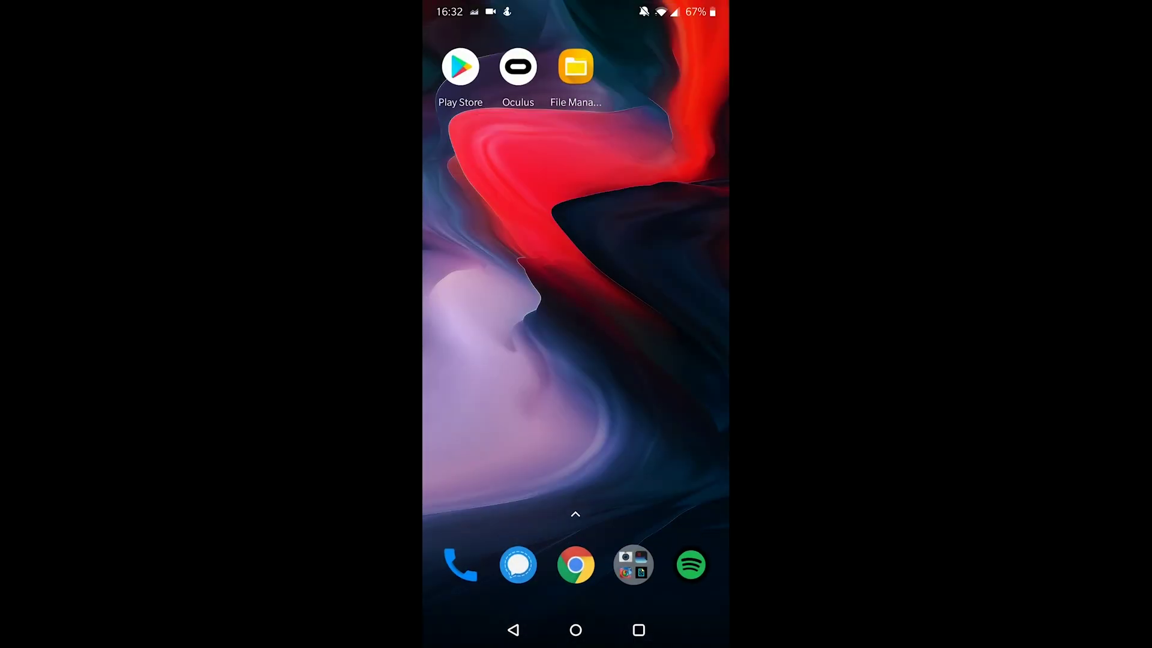
left_click_drag(575, 6, 576, 360)
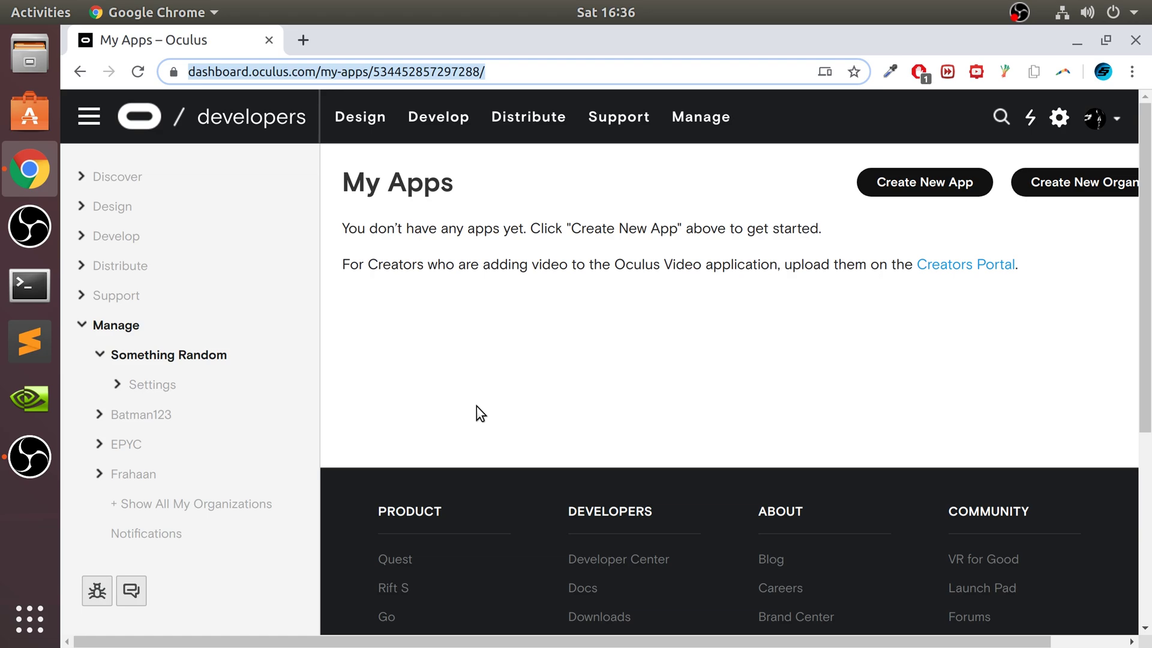
Search for sidequest and open the SuperCold game page on sidequestvr.com.
type("sidequest")
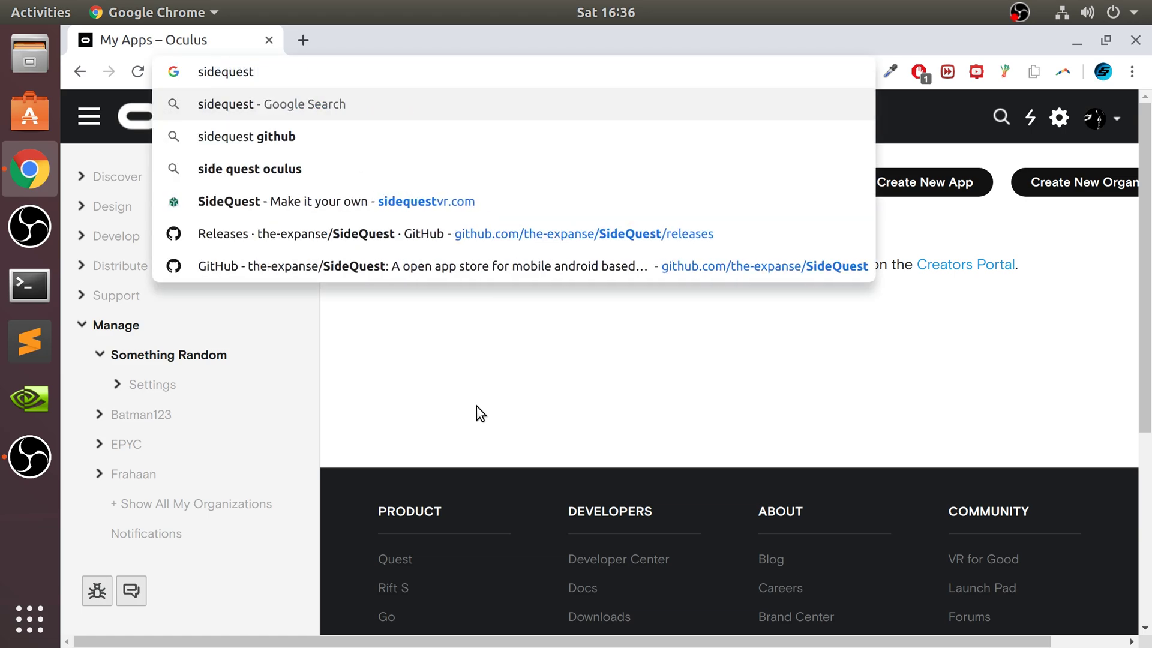
key("Return")
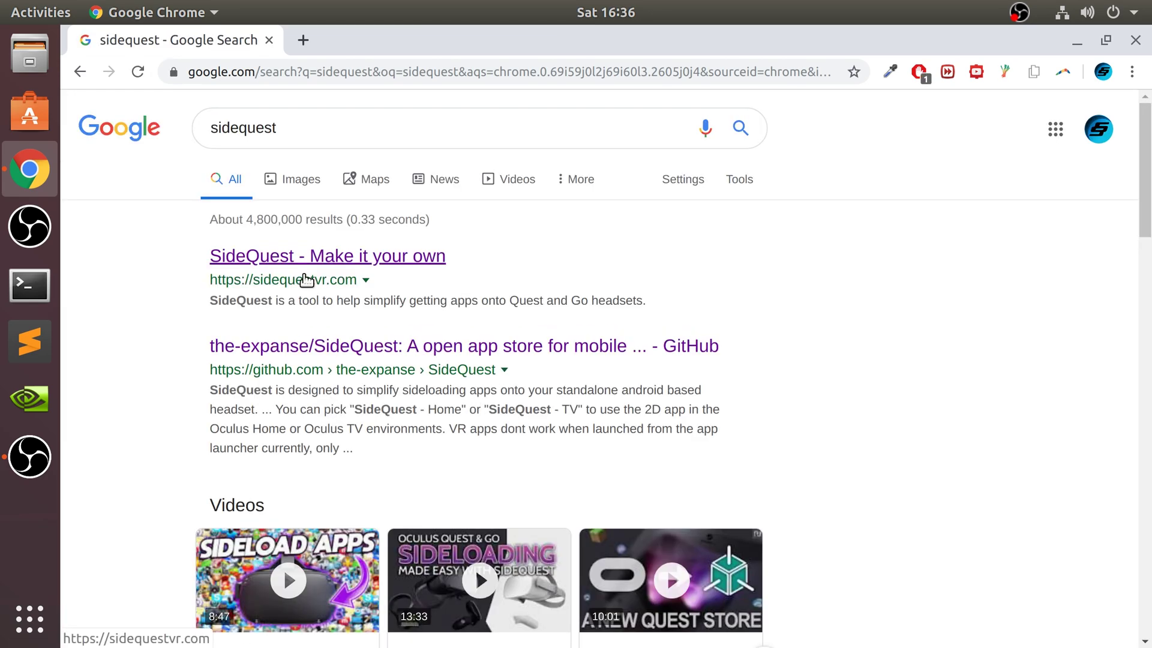
left_click(305, 278)
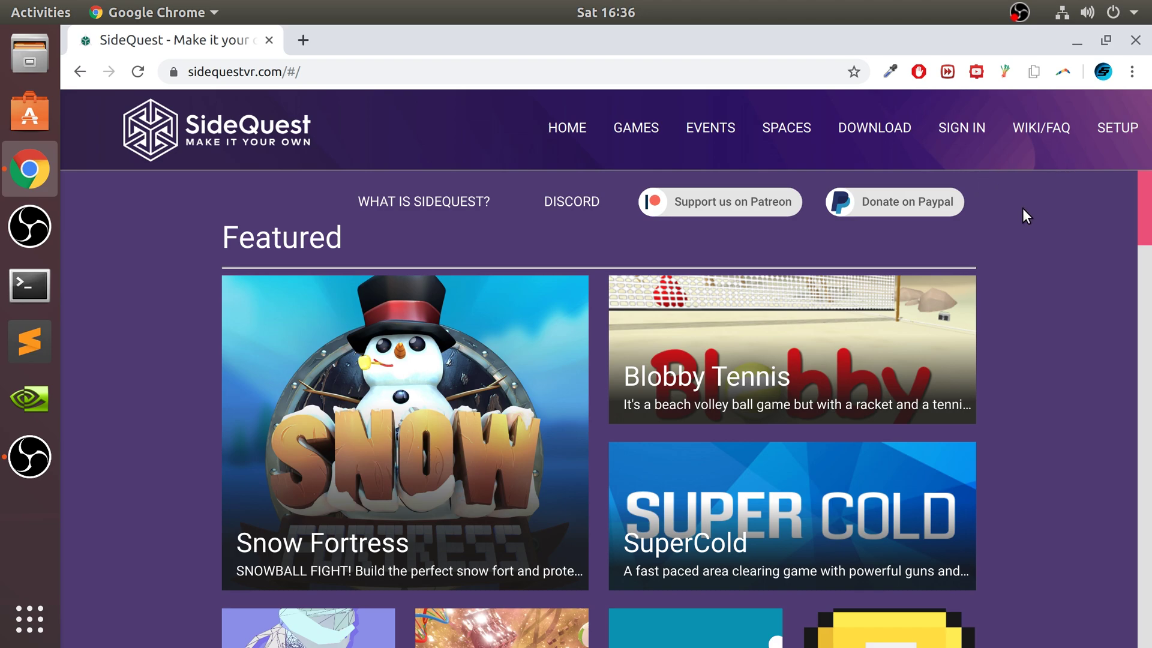
scroll(1021, 208, "down", 3)
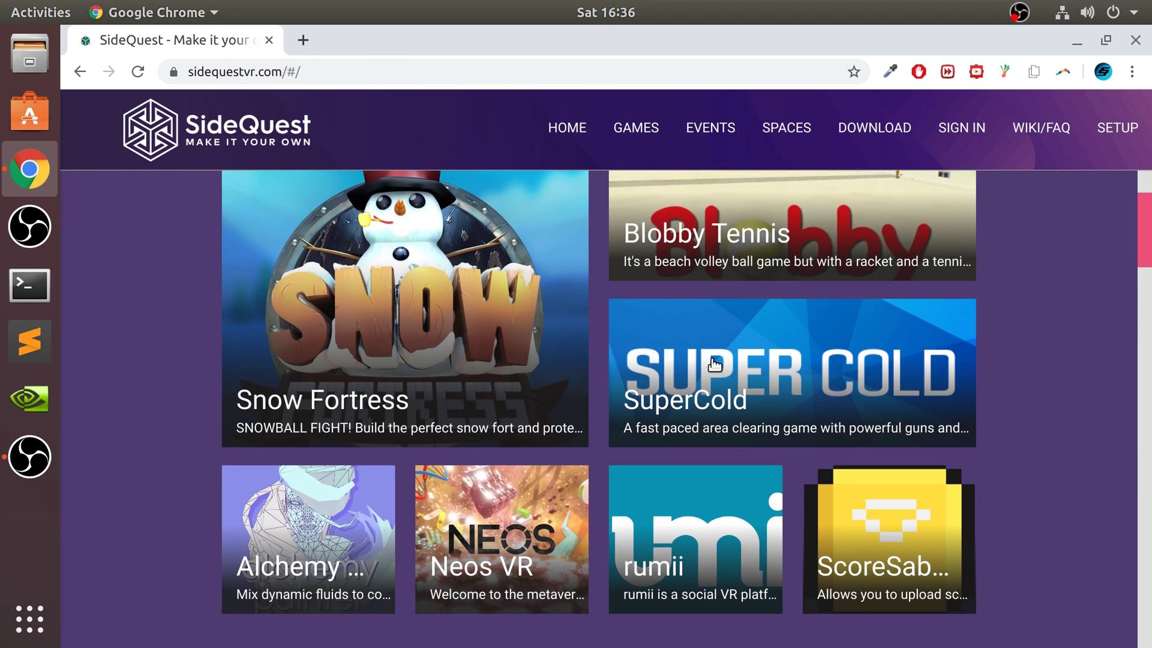
left_click(714, 363)
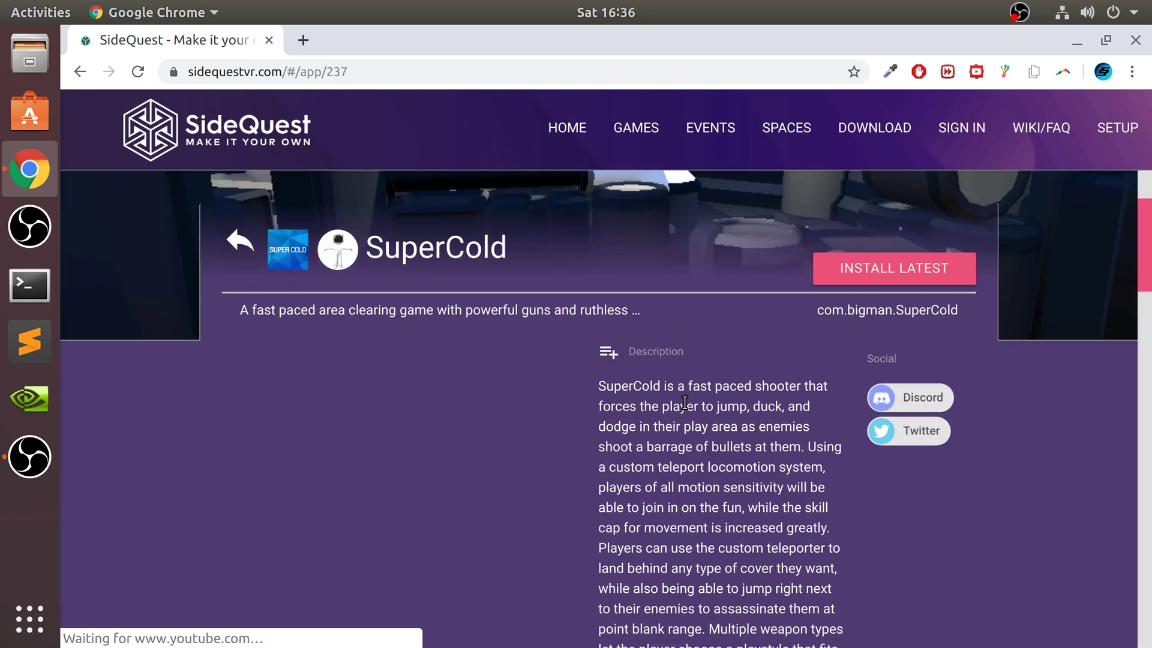
Play the SuperCold trailer, skipping ahead to 0:58, 1:34, then 1:54.
scroll(685, 403, "down", 3)
left_click(387, 409)
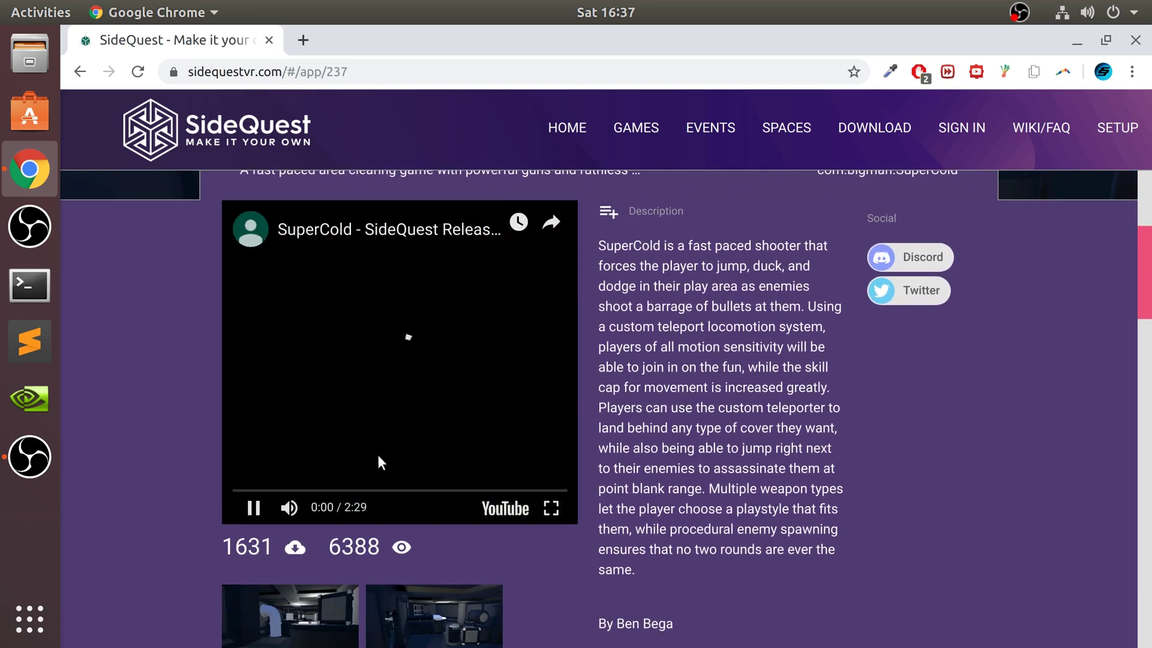
left_click(364, 491)
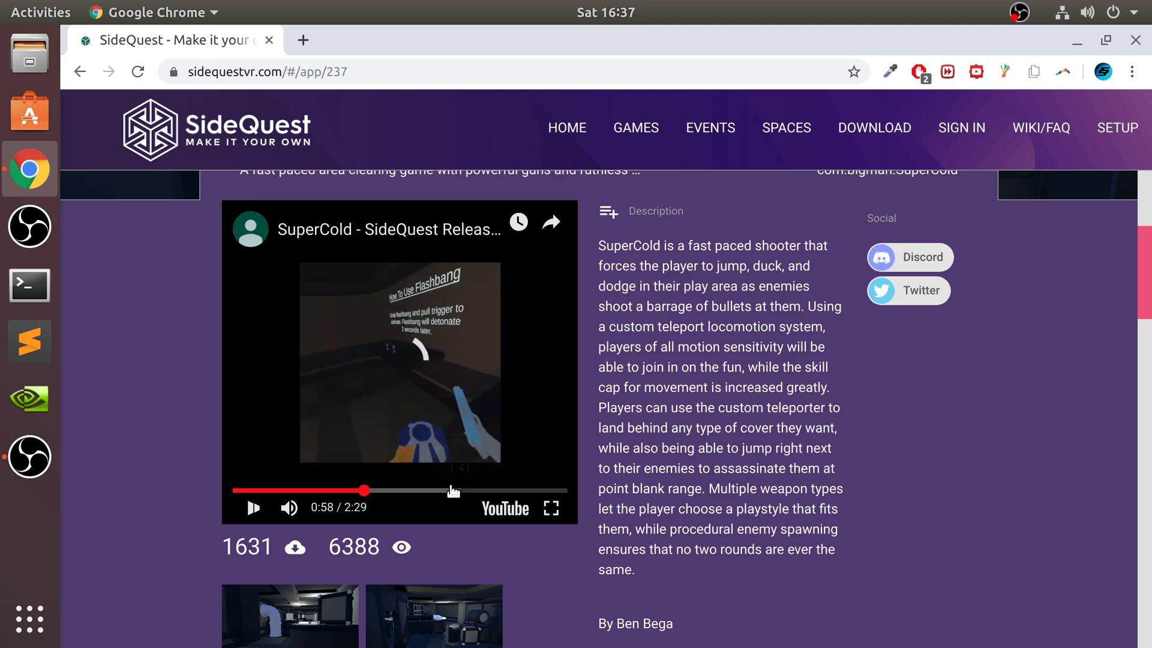
left_click(444, 491)
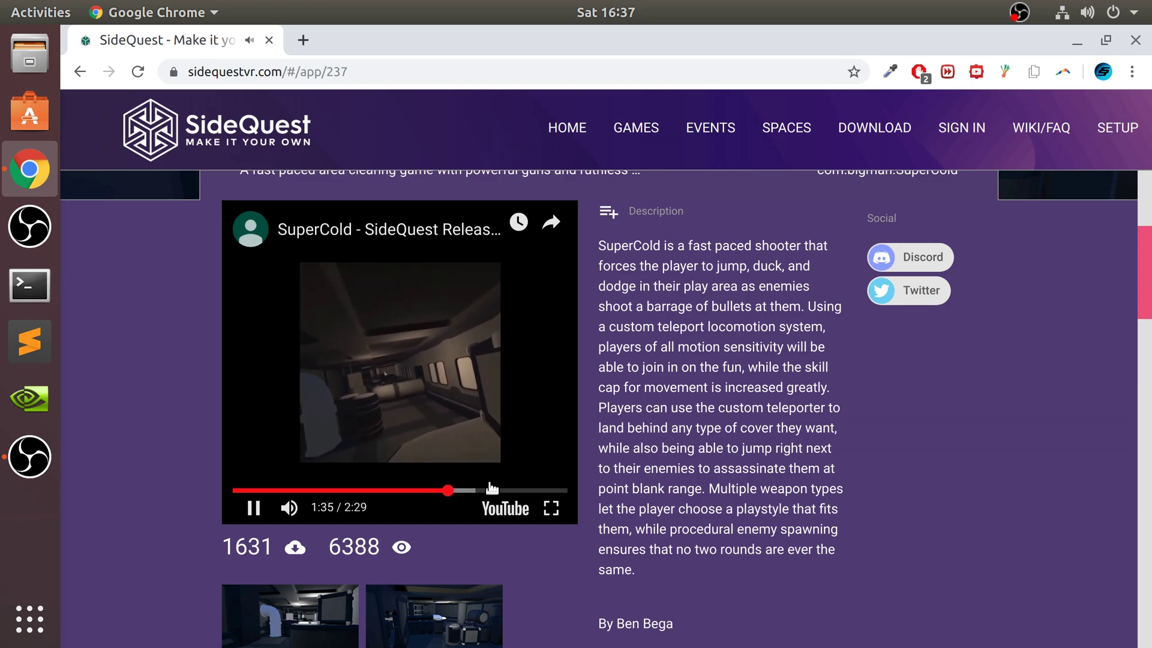
left_click(489, 491)
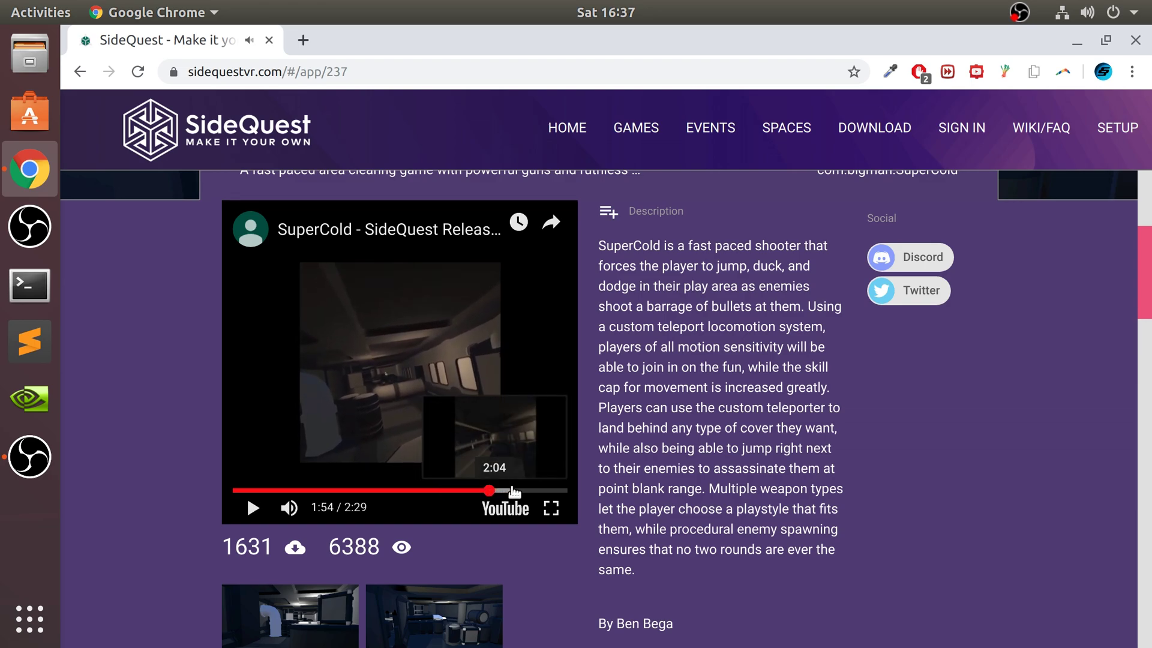
Start the Linux SIDEQUEST-0.7.0.TAR.XZ download, cancel it, and close Chrome.
scroll(690, 336, "up", 5)
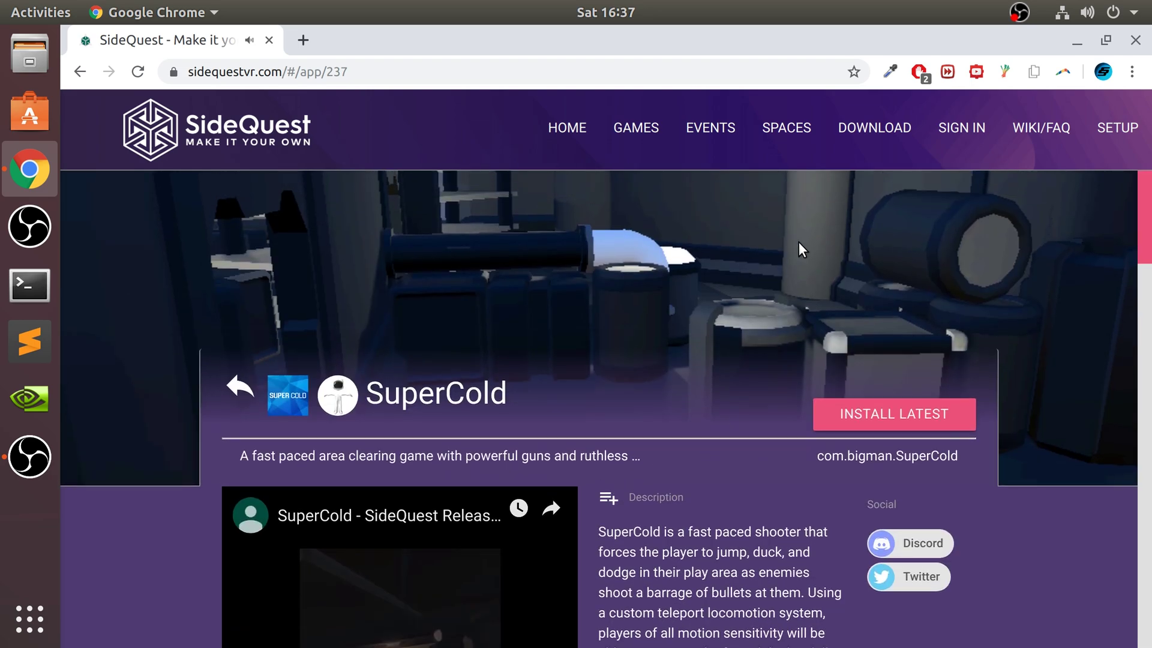
left_click(875, 129)
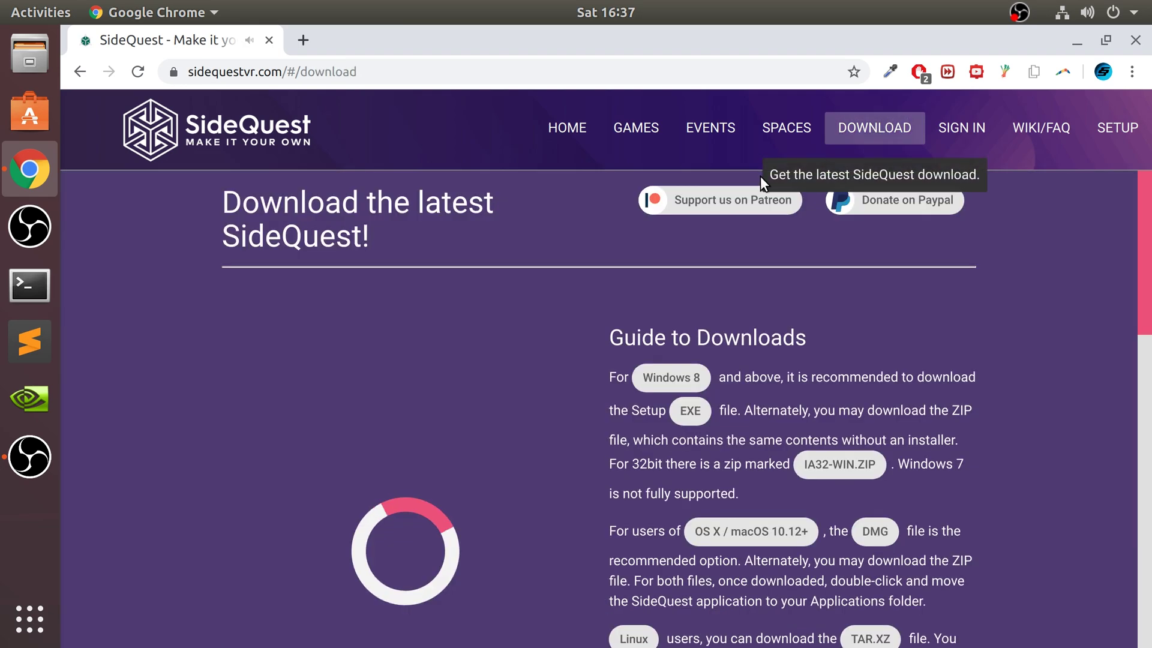
scroll(267, 458, "down", 2)
scroll(267, 458, "down", 5)
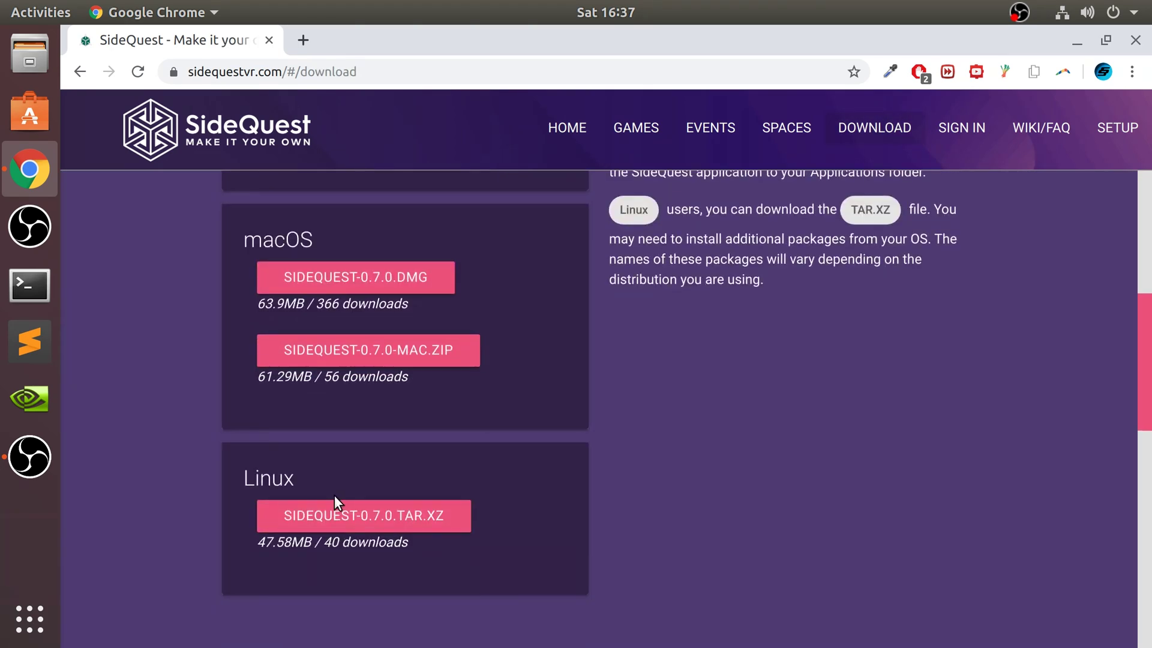
left_click(331, 509)
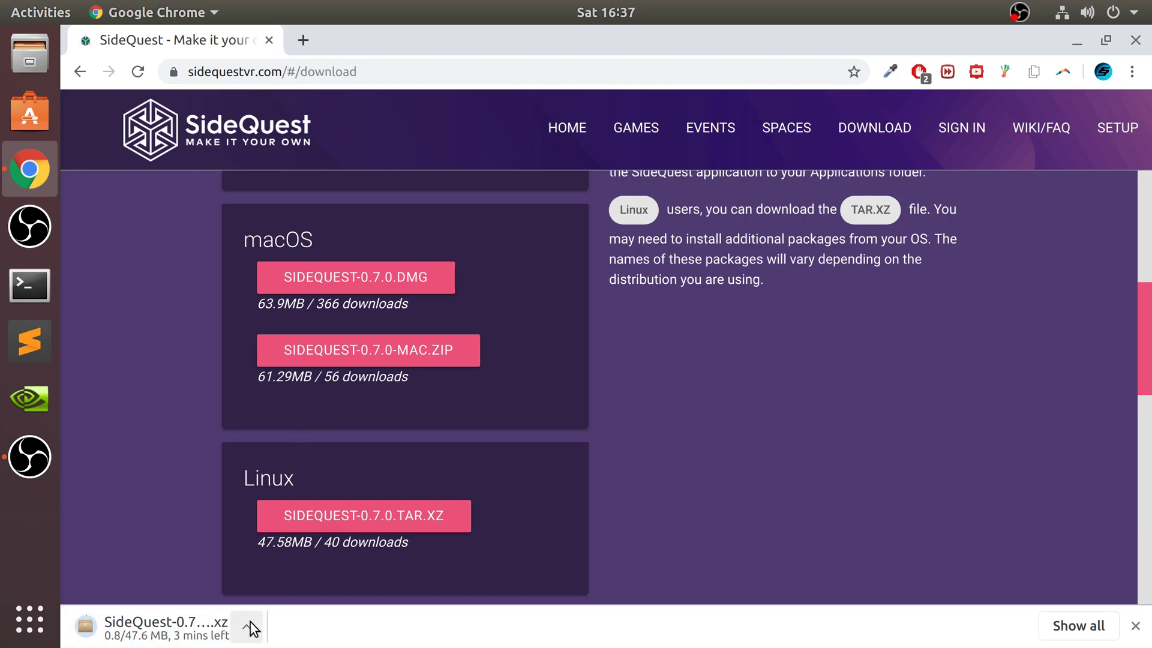
left_click(251, 628)
left_click(260, 593)
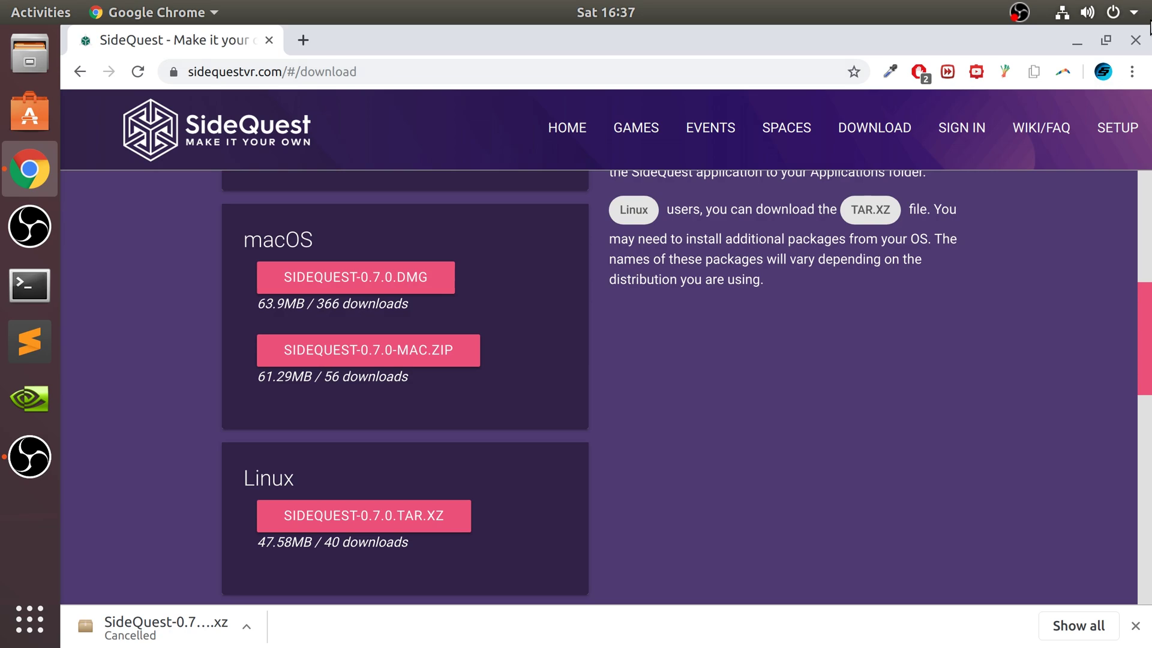
left_click(1134, 40)
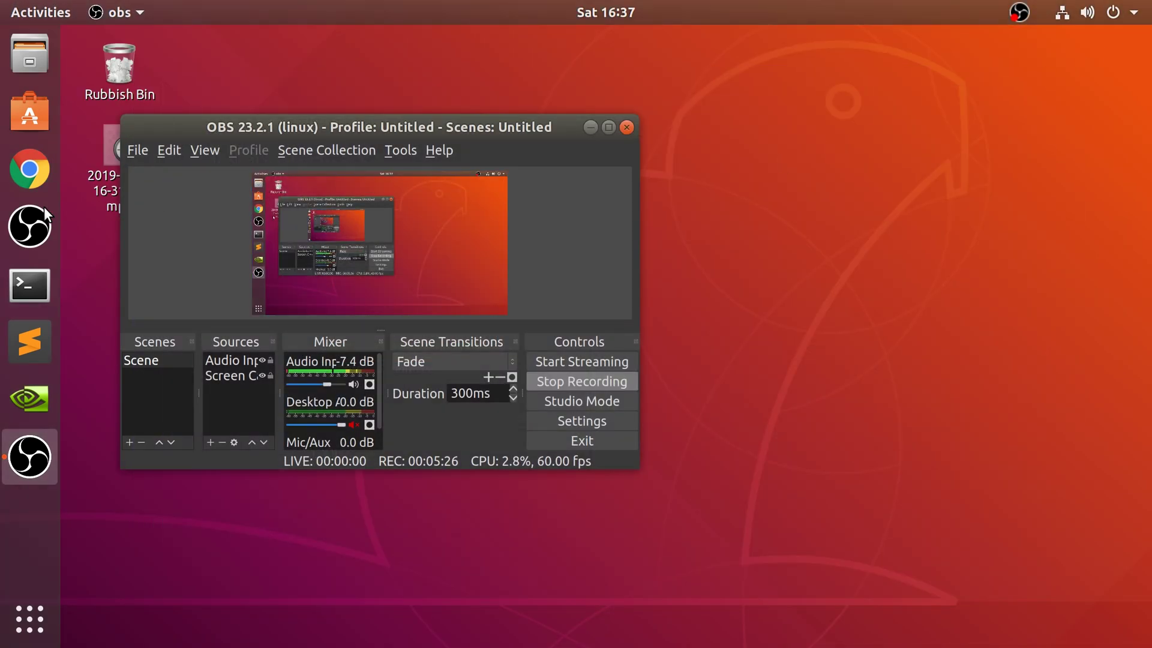
Minimize OBS and open the Downloads folder in Files.
left_click(592, 132)
left_click(21, 73)
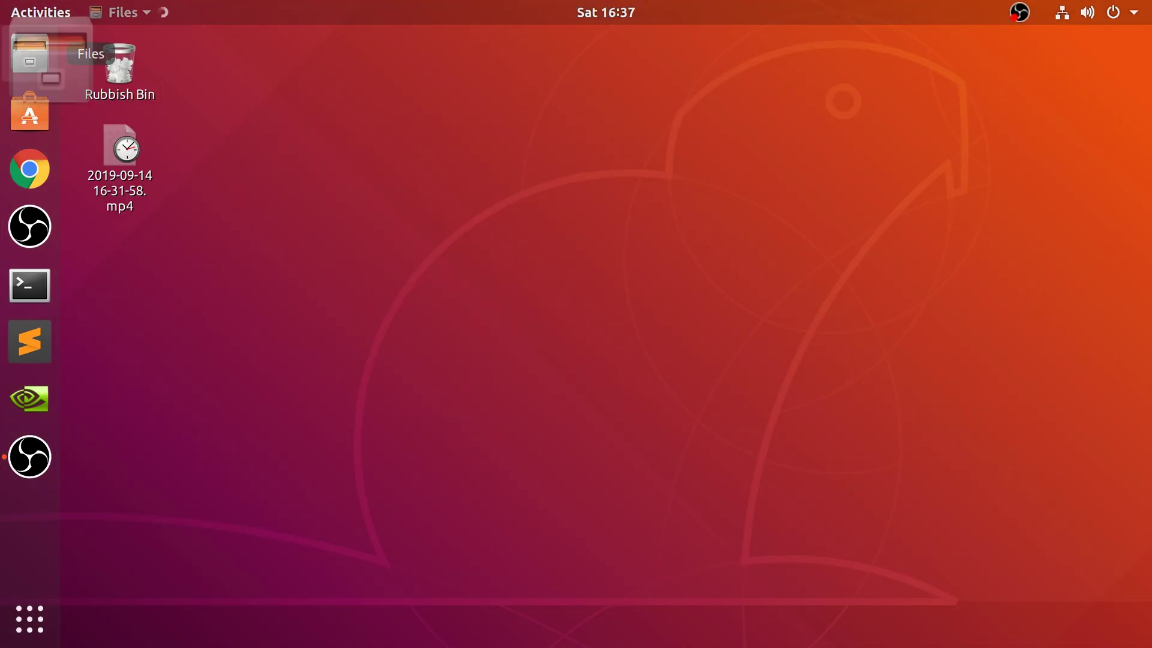
left_click(463, 222)
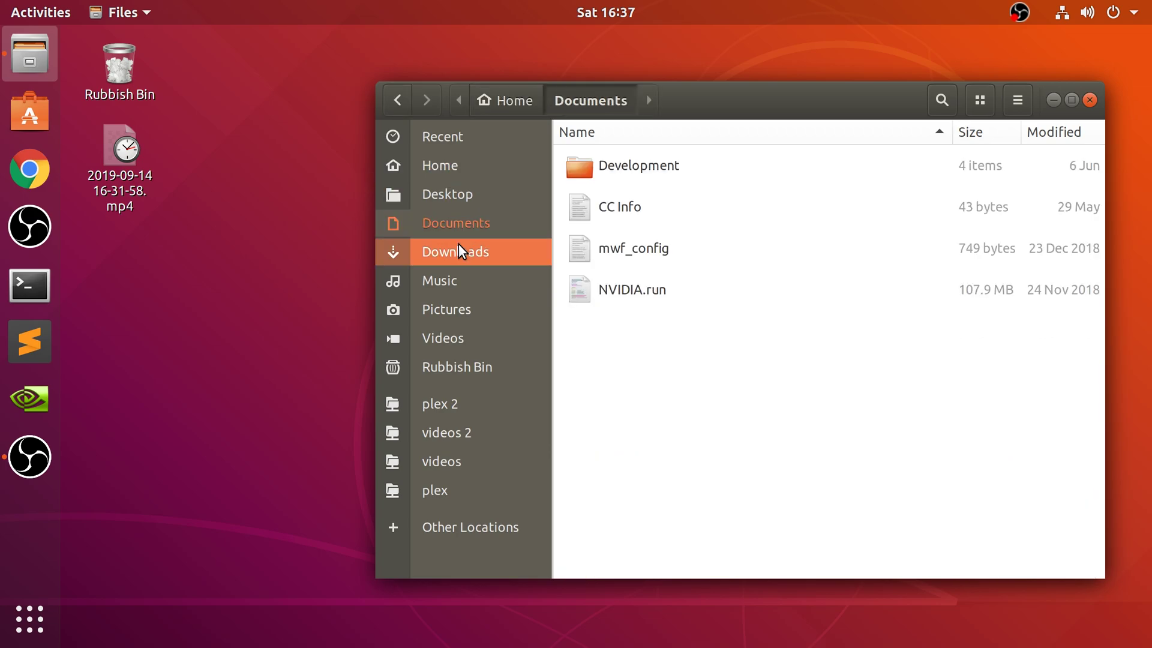
left_click(458, 251)
Extract SideQuest-0.7.0.tar.xz here and open the resulting SideQuest-0.7.0 folder.
right_click(683, 160)
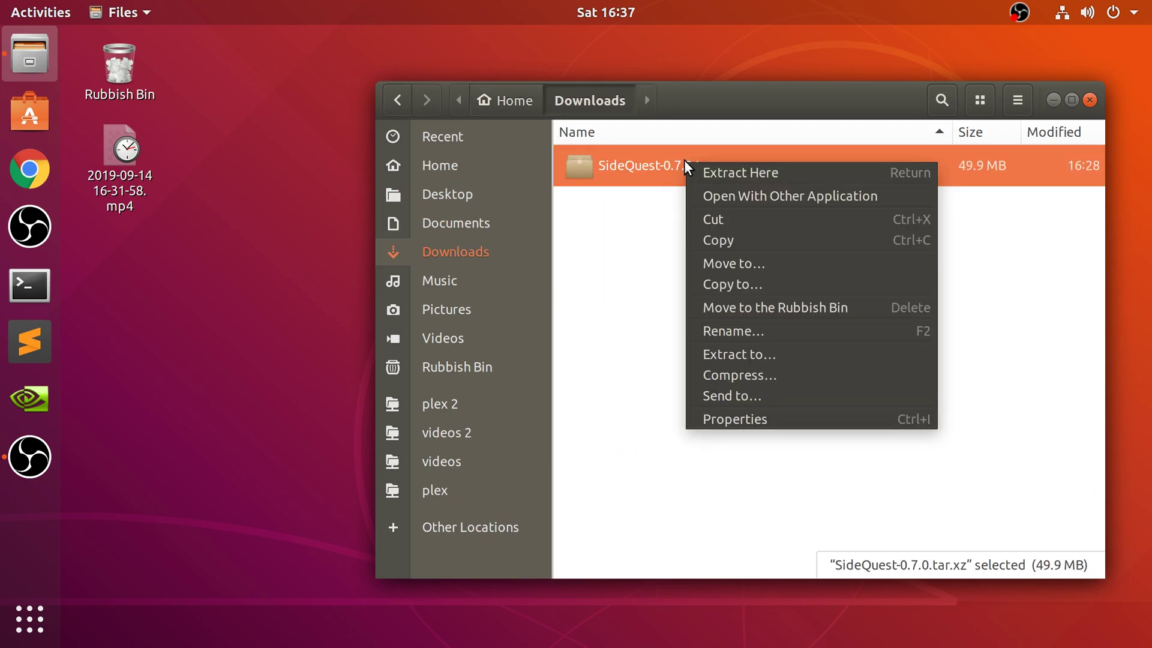
left_click(718, 179)
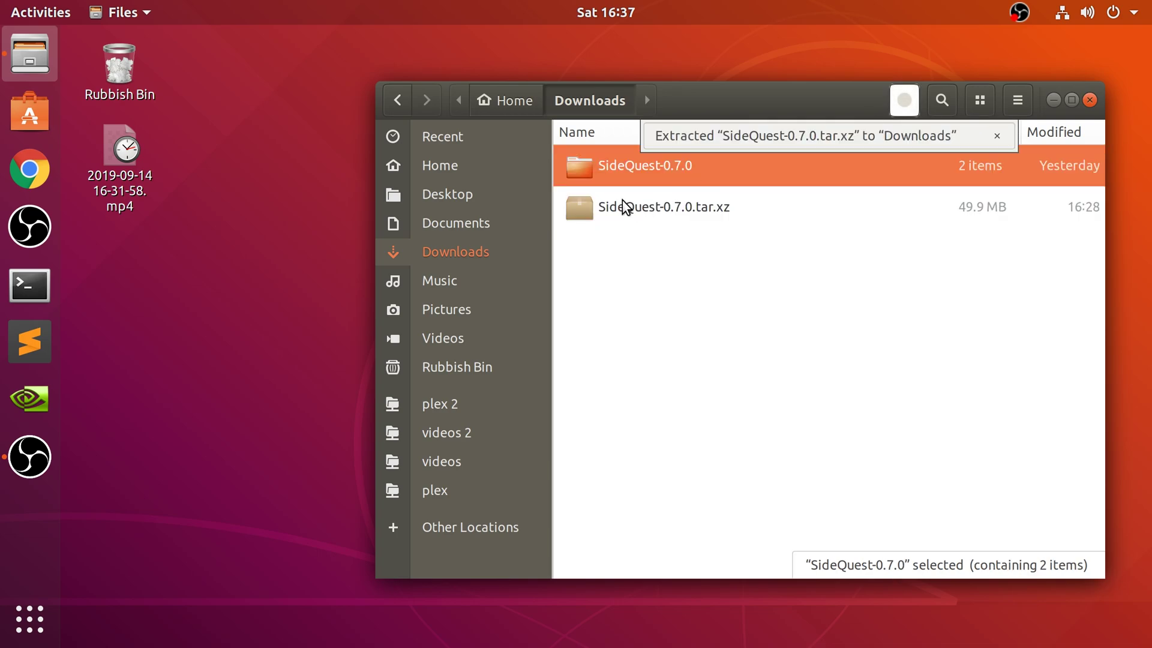
double_click(614, 171)
scroll(720, 406, "down", 5)
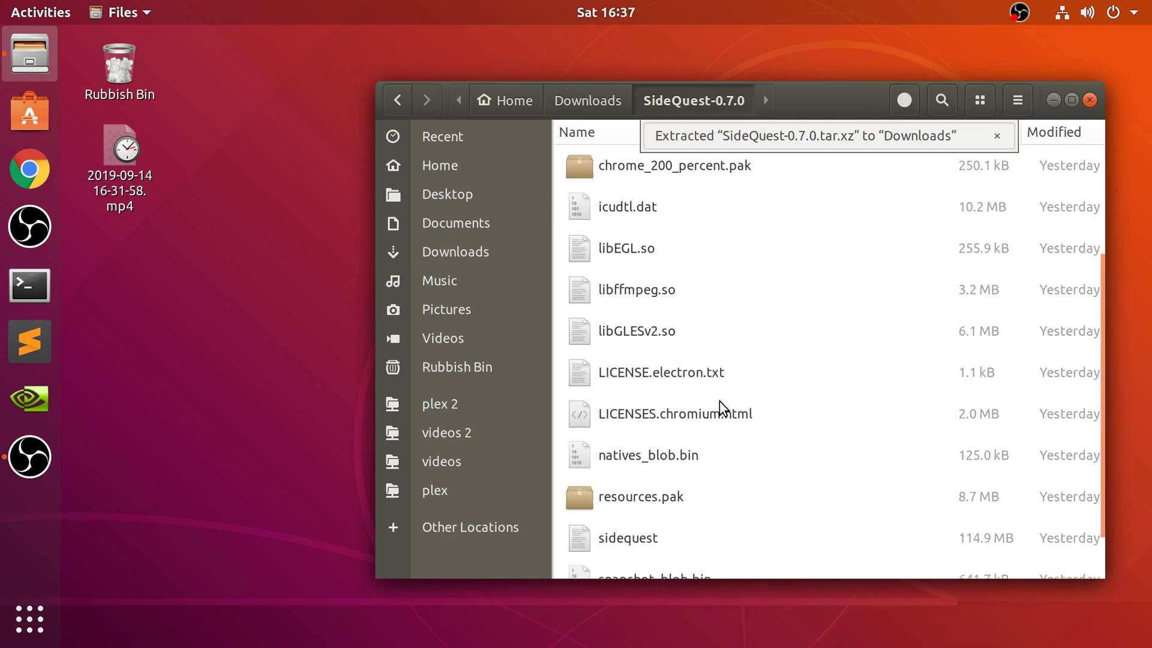
scroll(749, 366, "up", 5)
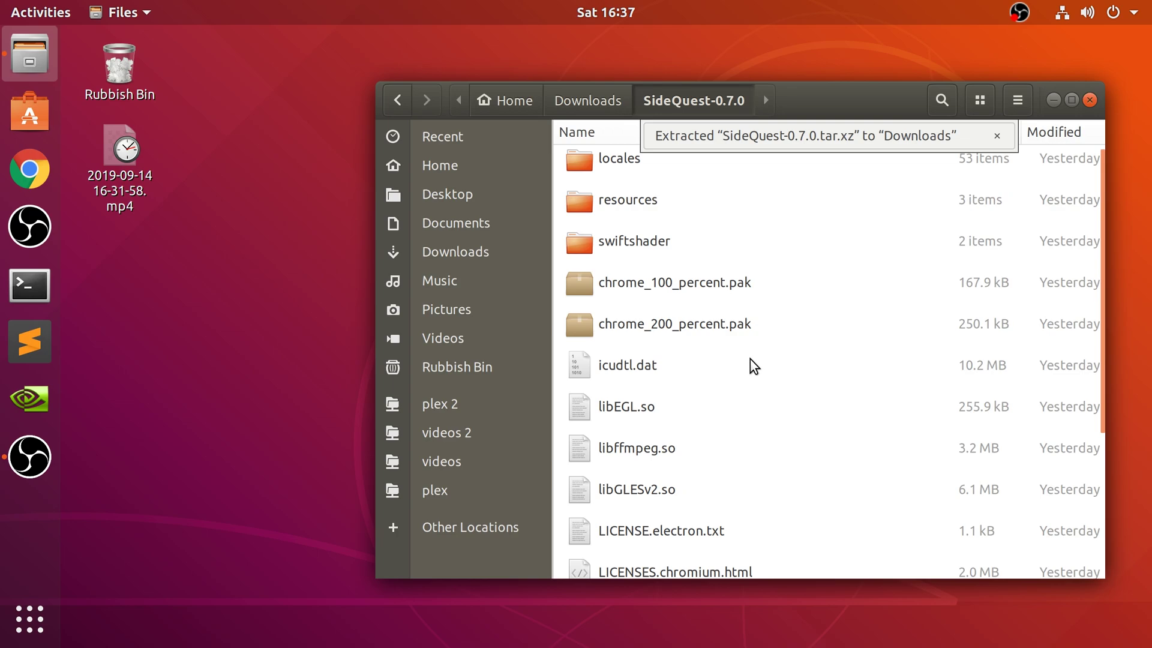
scroll(666, 491, "down", 5)
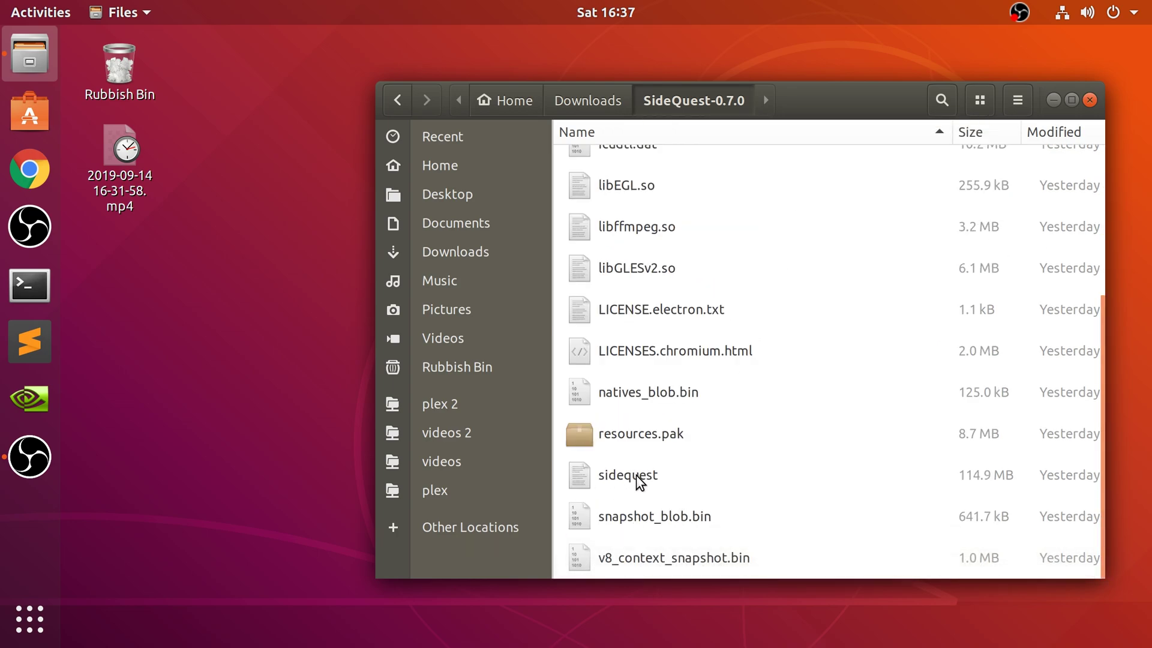
In a terminal, cd into the SideQuest-0.7.0 folder dragged in from Files.
left_click(16, 301)
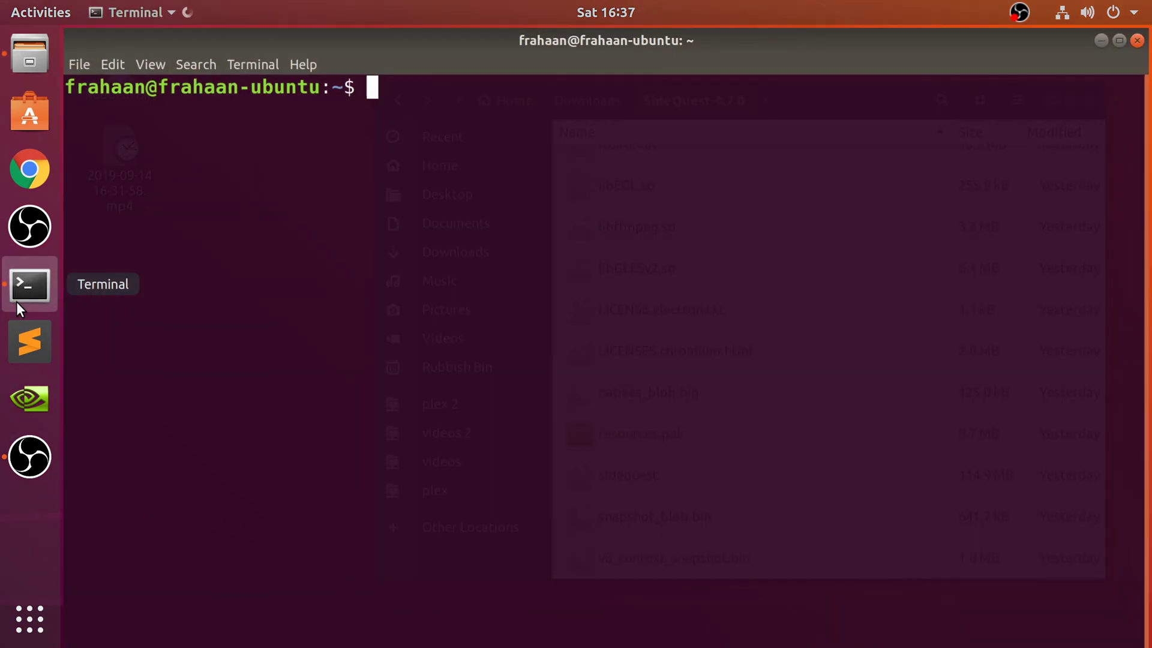
type("cd")
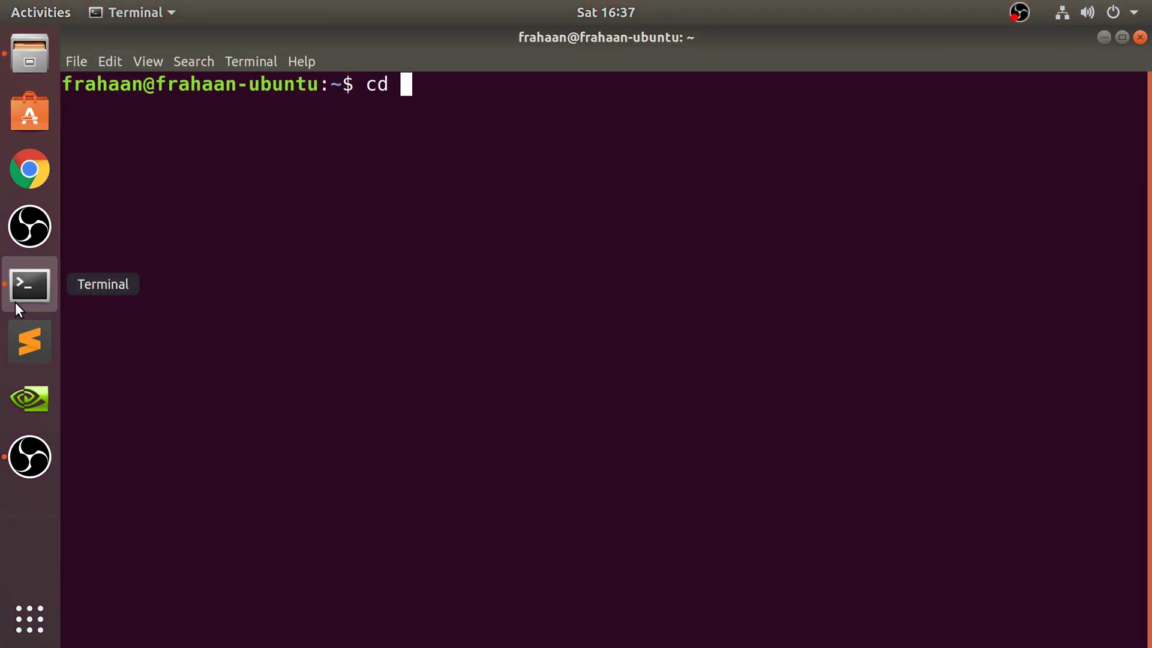
left_click(12, 72)
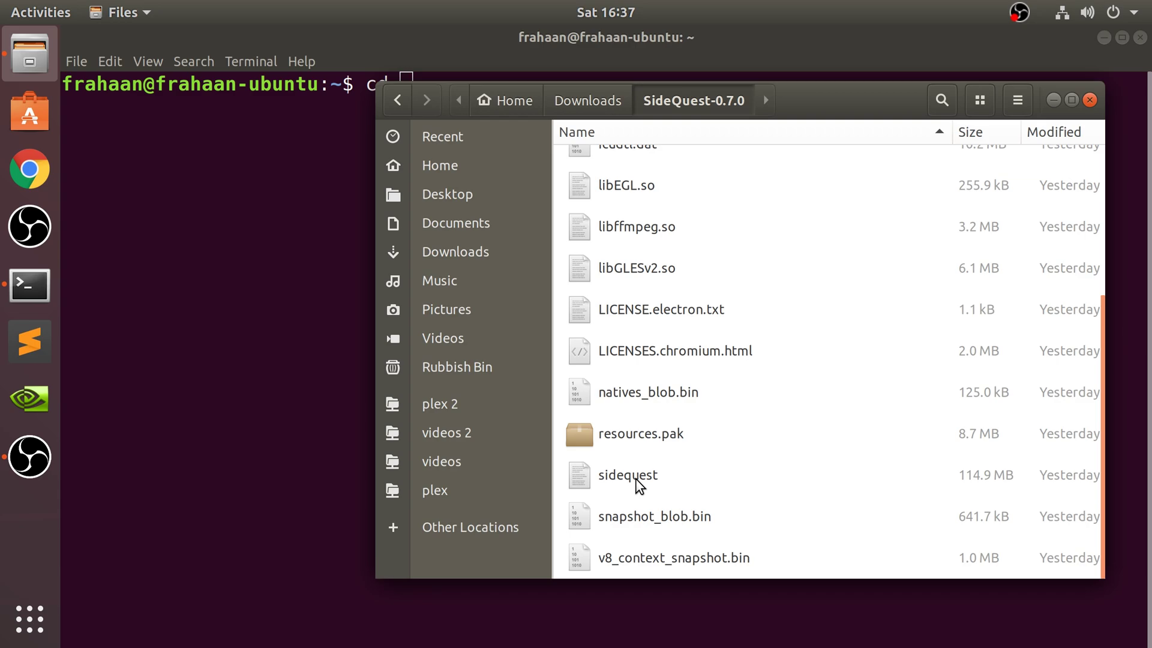
left_click(388, 111)
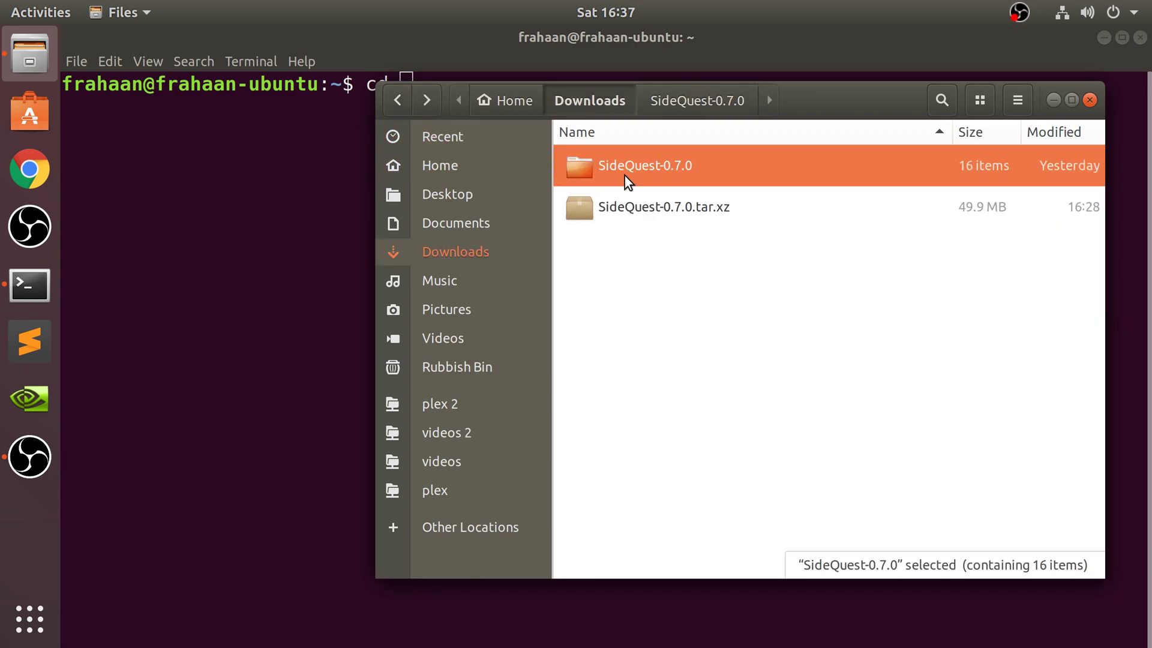
left_click_drag(625, 176, 233, 266)
key("Return")
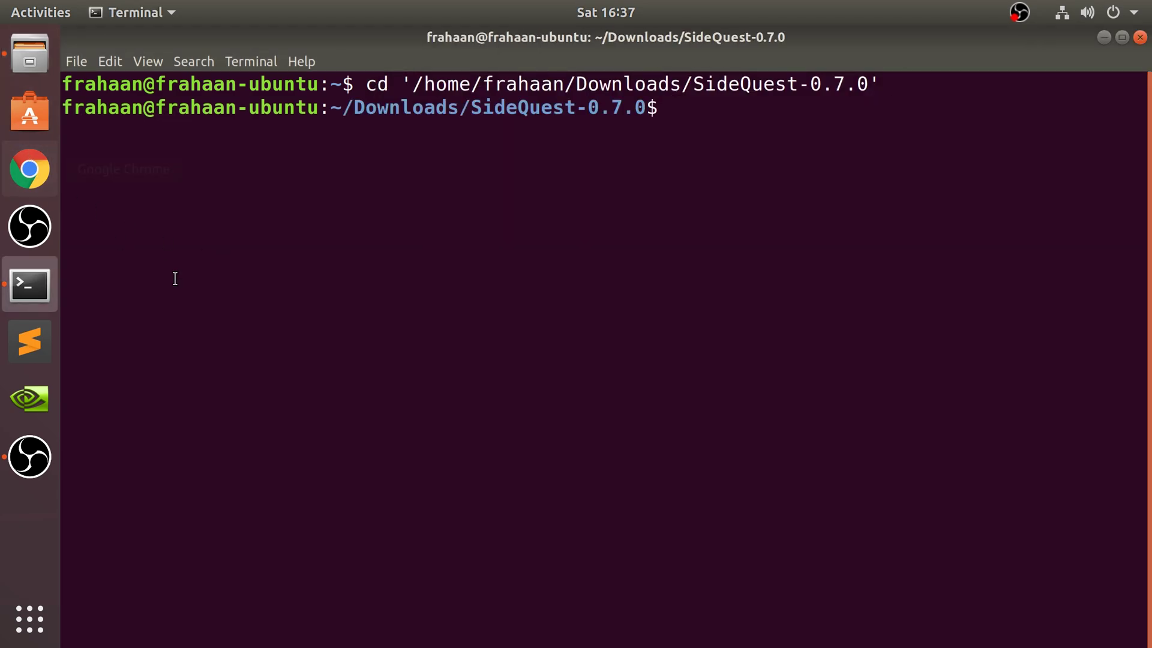
List the folder's files with ls and launch SideQuest with ./sidequest.
type("l")
type("s")
key("Return")
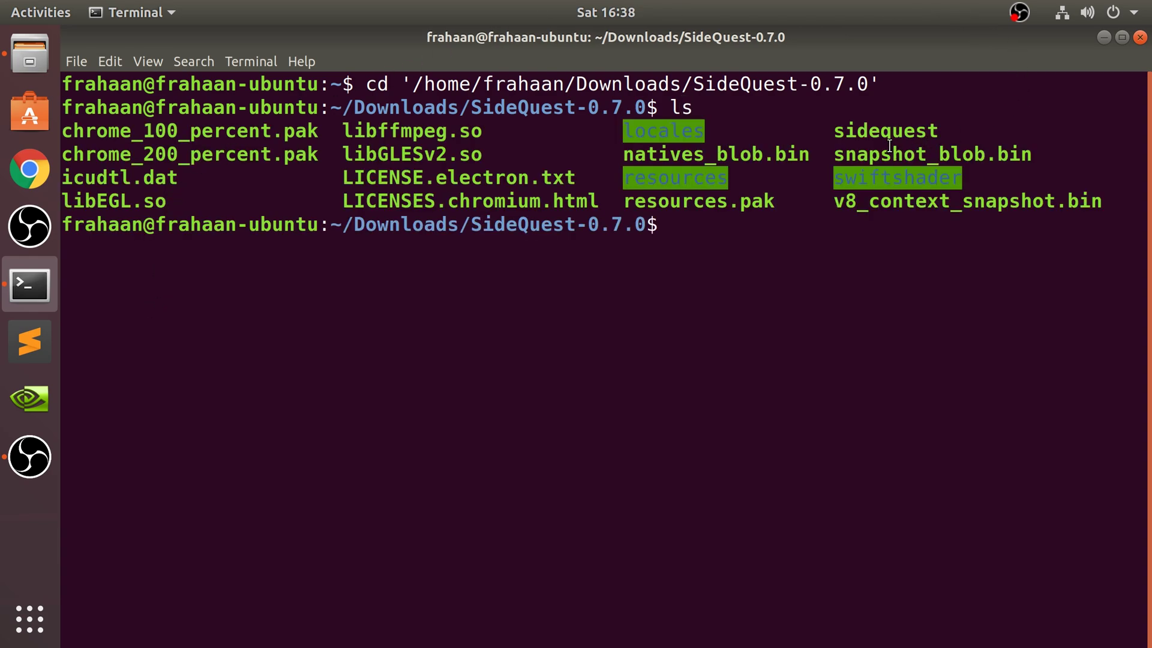
type("./sidequest")
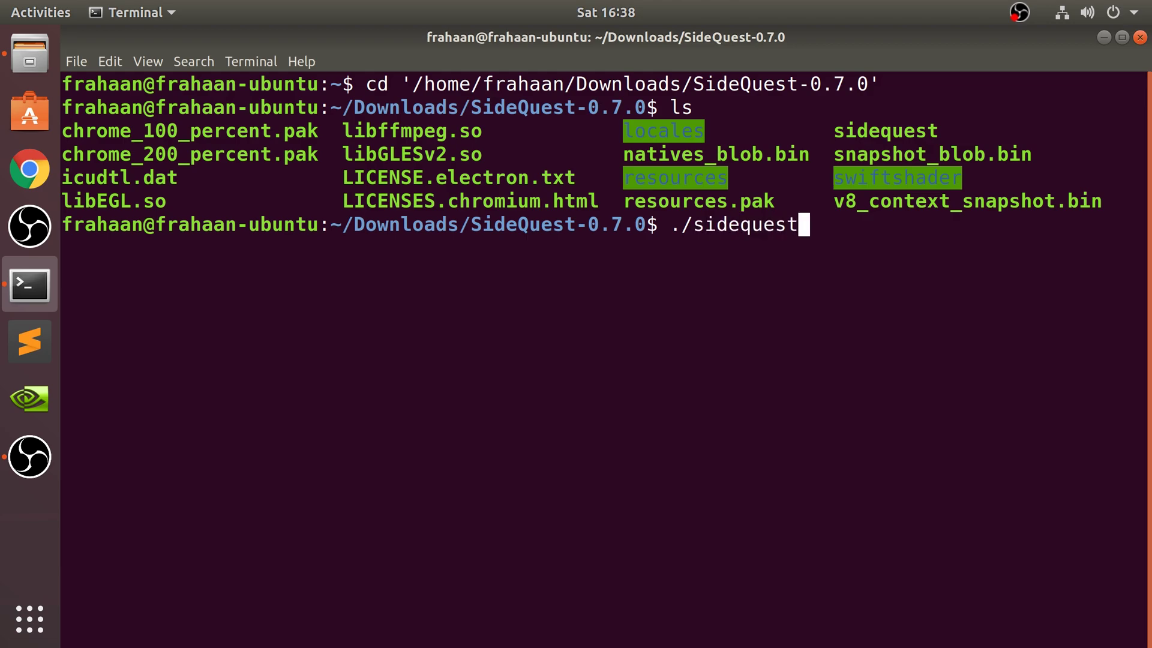
key("Return")
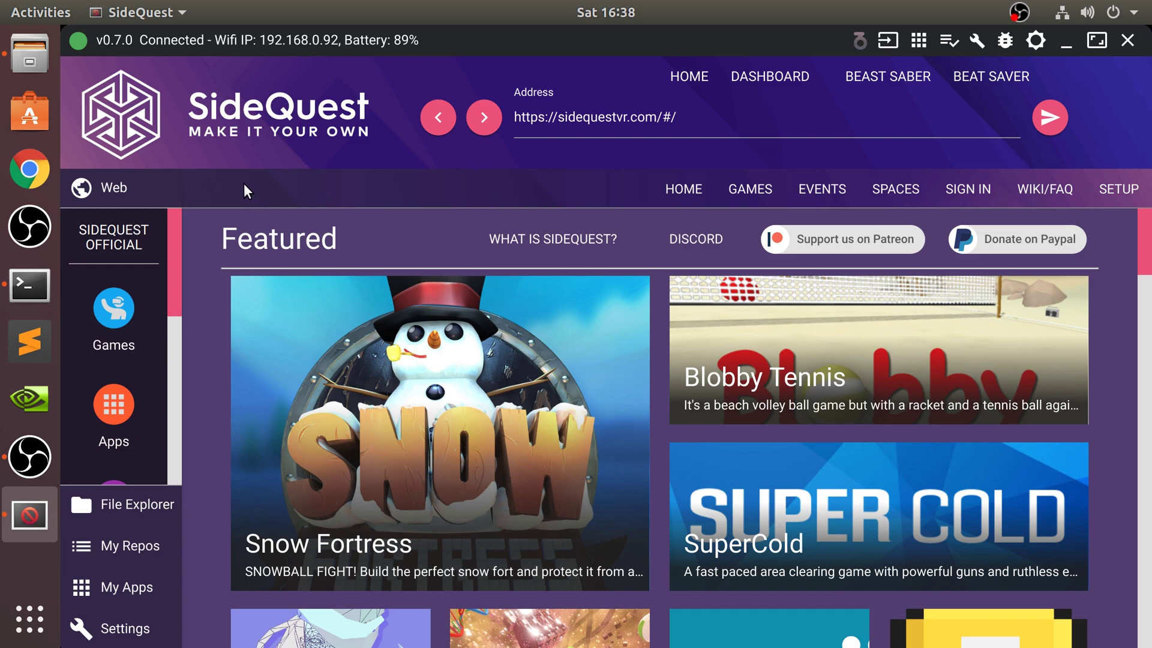
Open the Games catalogue and load more titles such as Monster Within, Space Pilot and DogCorp.
scroll(323, 469, "down", 2)
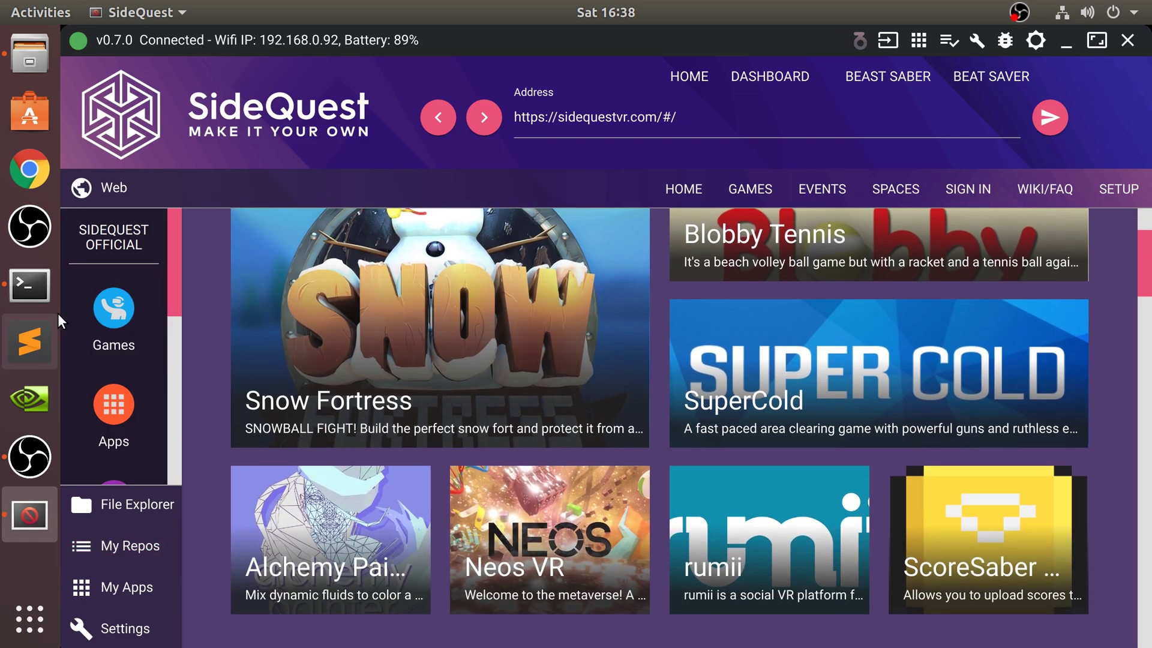
left_click(78, 324)
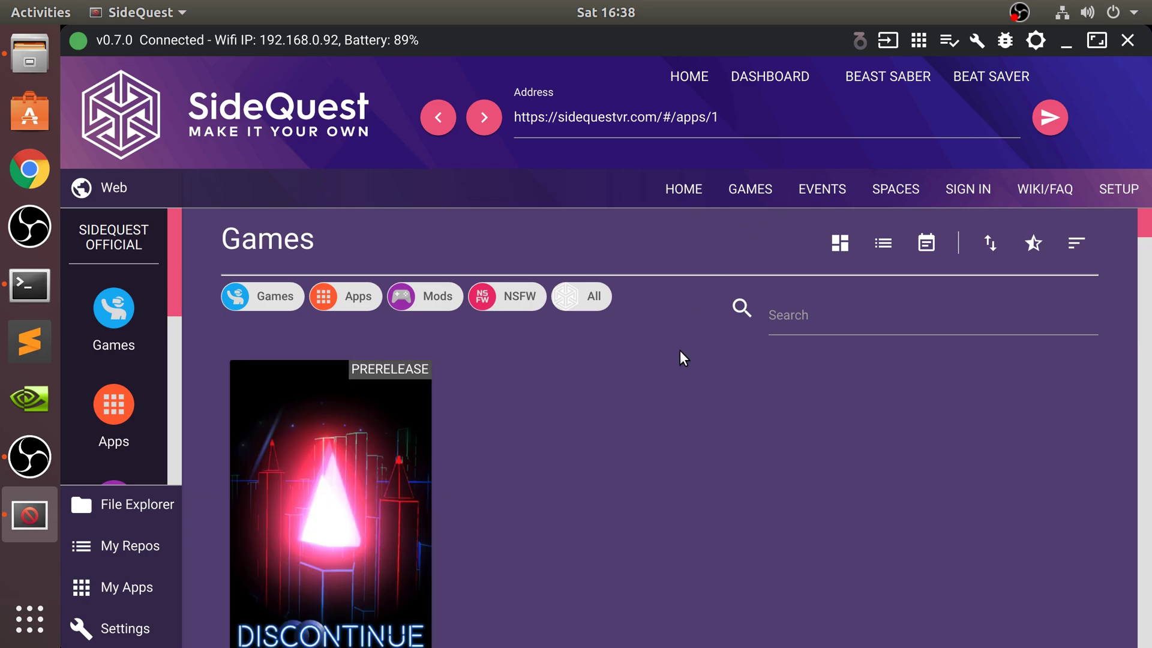
scroll(624, 450, "down", 5)
scroll(624, 450, "down", 15)
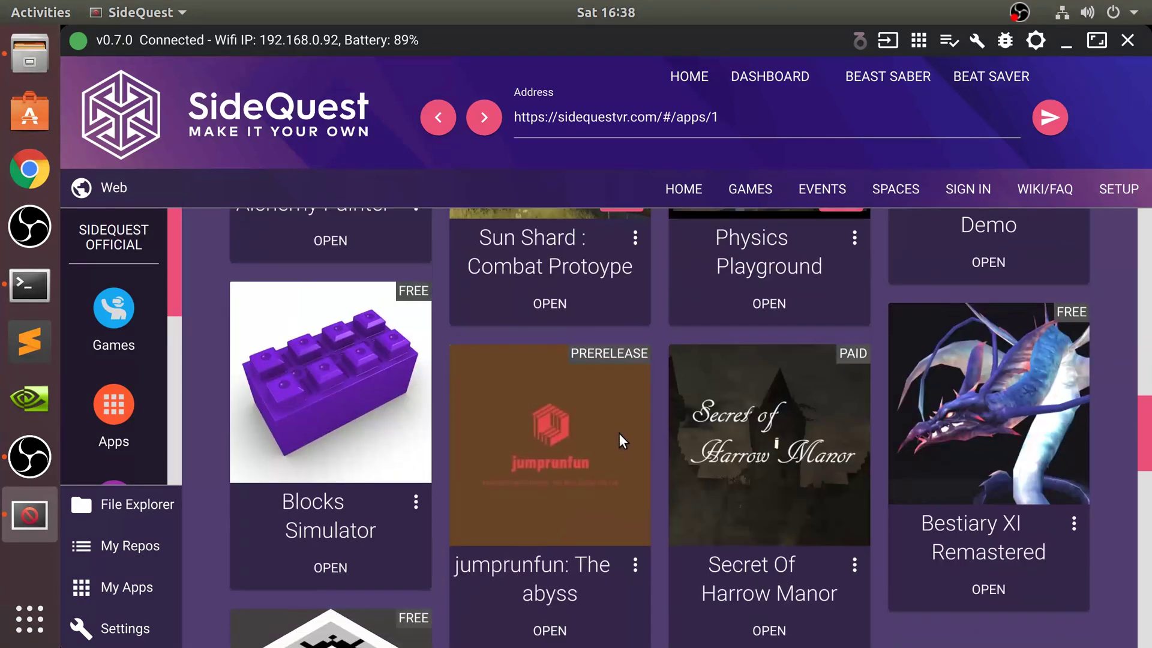
scroll(627, 460, "up", 3)
scroll(627, 459, "down", 4)
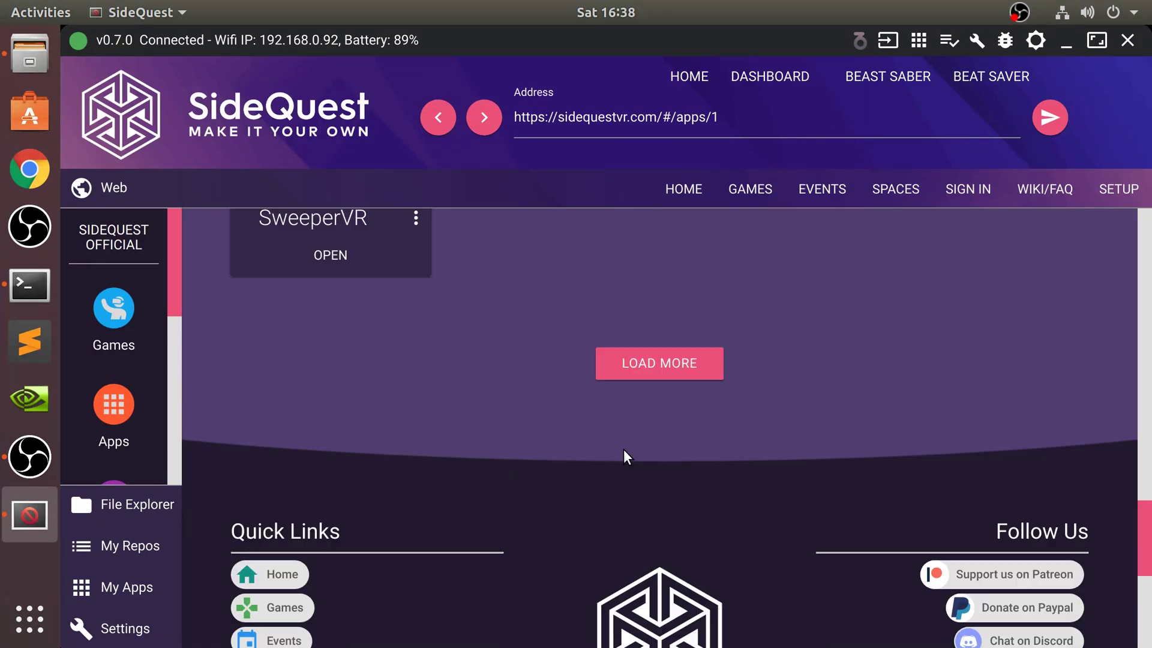
left_click(630, 249)
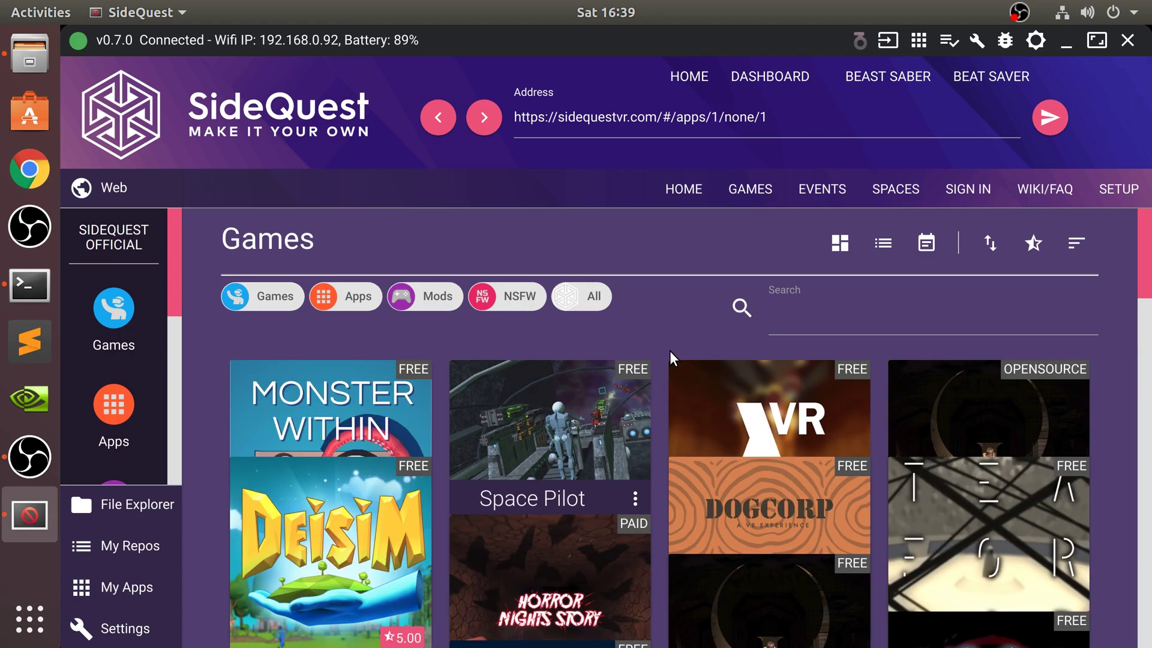
Open the QuakeQuest app page from the Games catalogue.
scroll(662, 380, "down", 4)
scroll(662, 380, "down", 12)
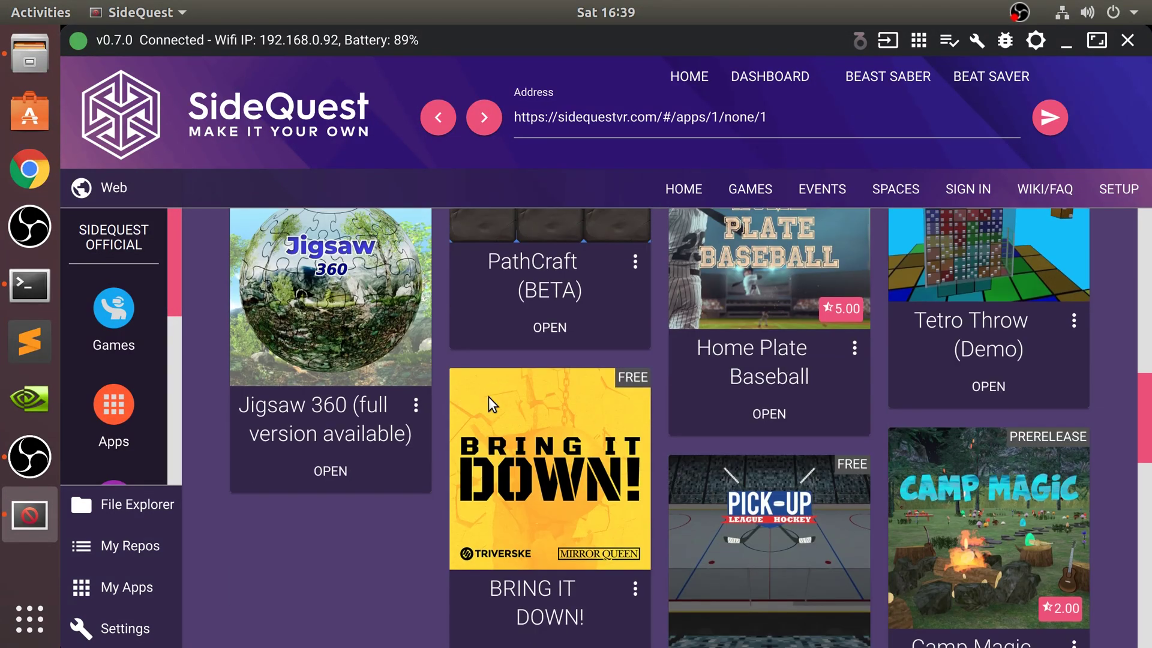
scroll(492, 403, "up", 16)
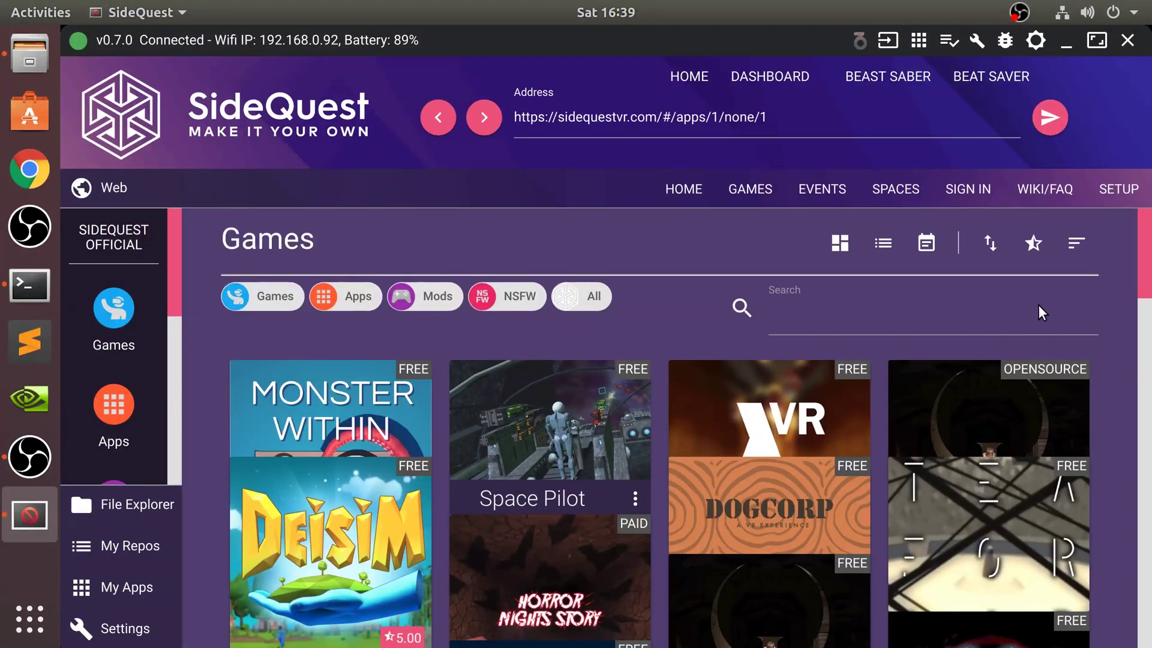
left_click(927, 429)
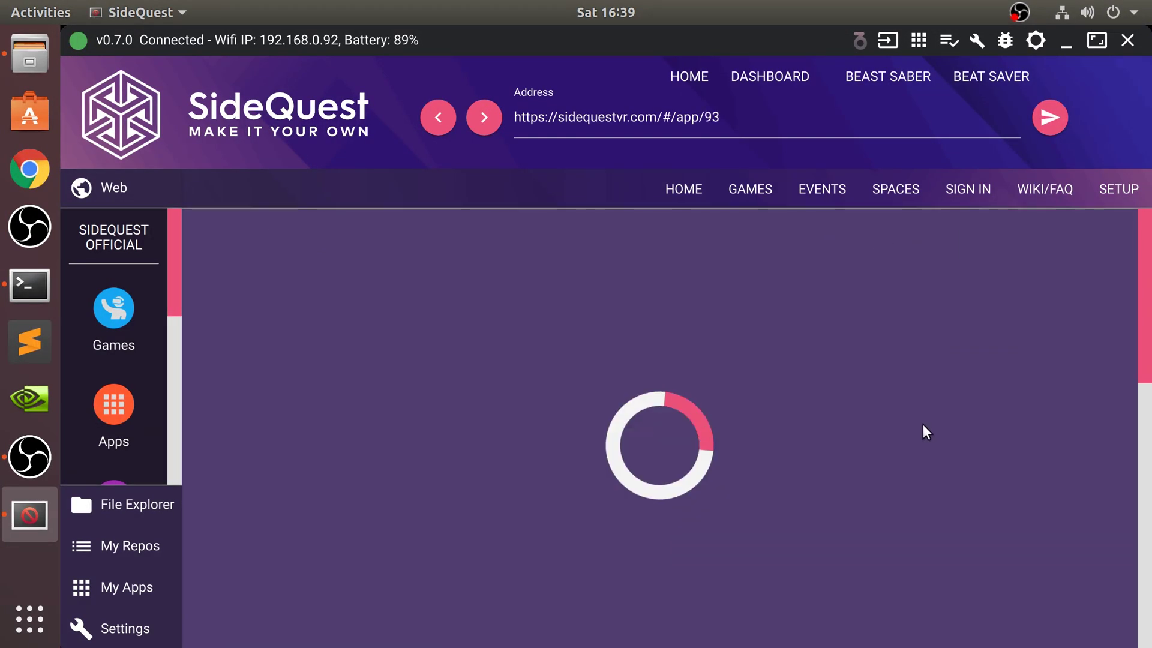
Install the latest QuakeQuest v1.4.2 onto the headset and confirm it in Current Tasks.
scroll(672, 487, "down", 5)
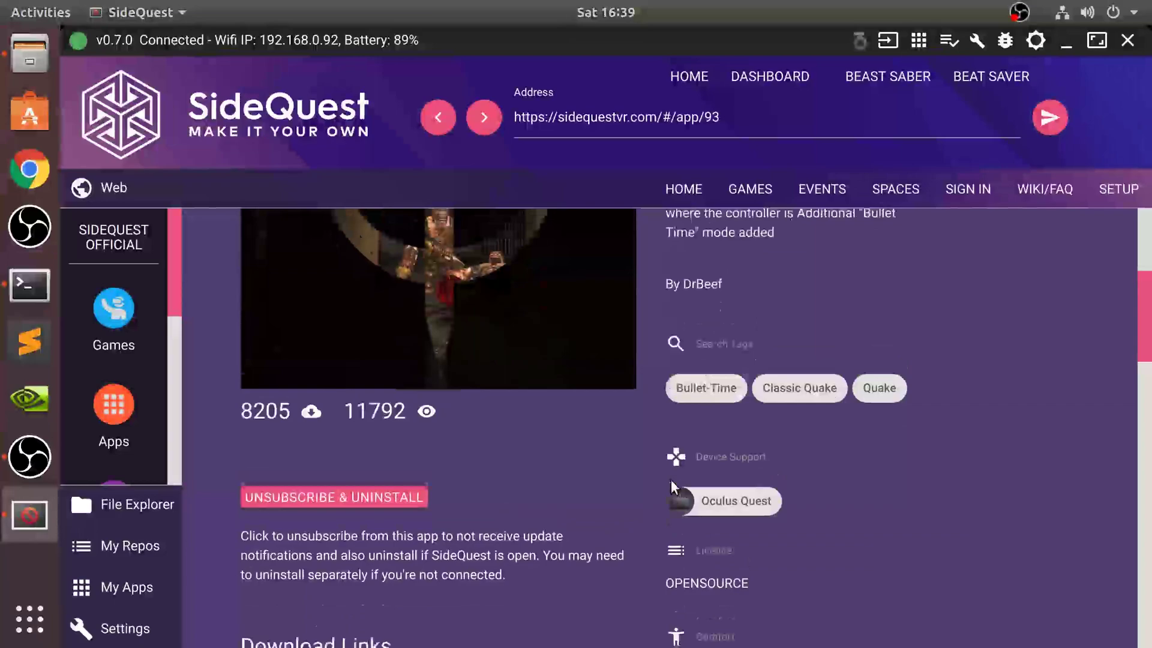
scroll(859, 418, "up", 4)
scroll(859, 418, "up", 1)
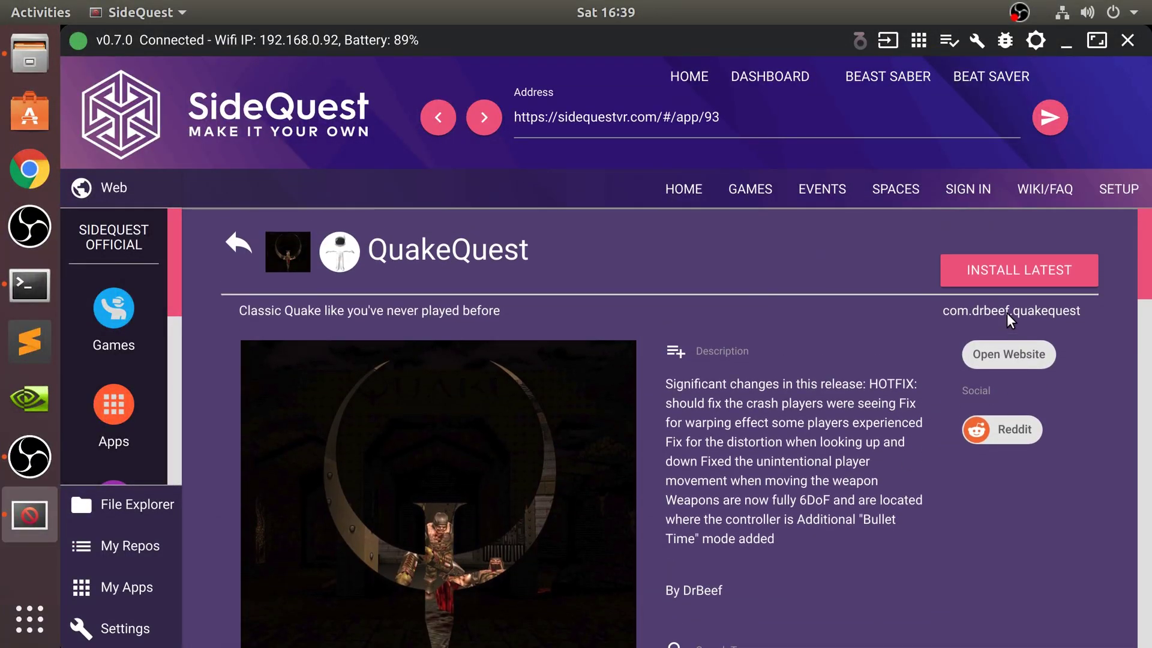
left_click(1000, 282)
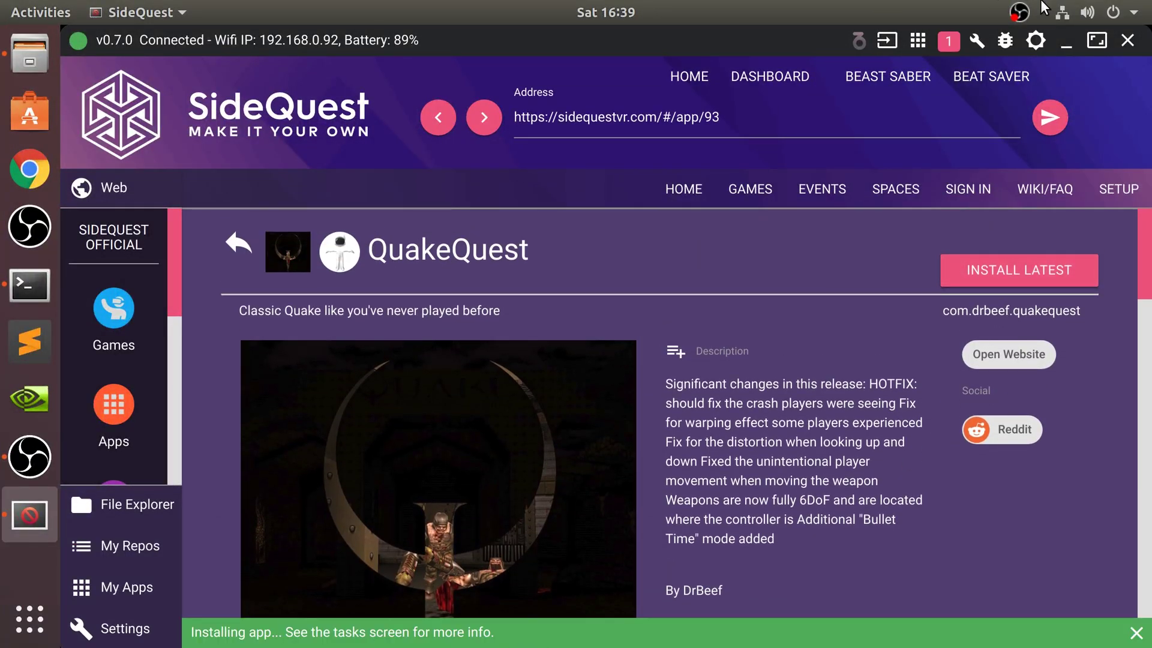
left_click(948, 41)
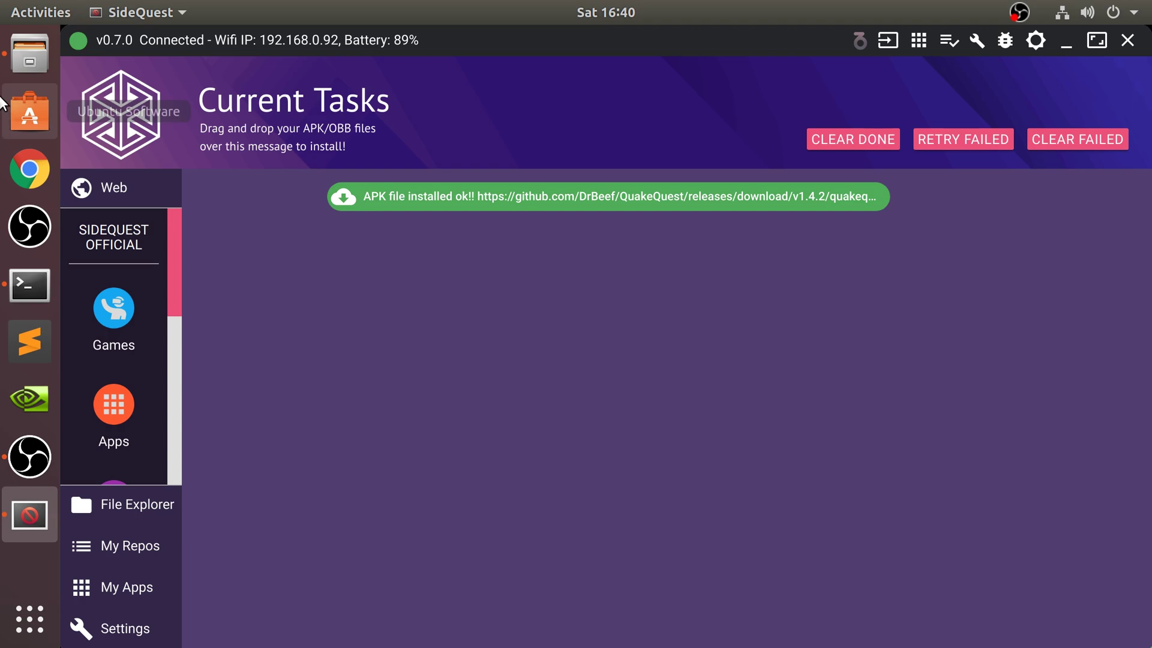
left_click(30, 54)
left_click_drag(648, 206, 767, 296)
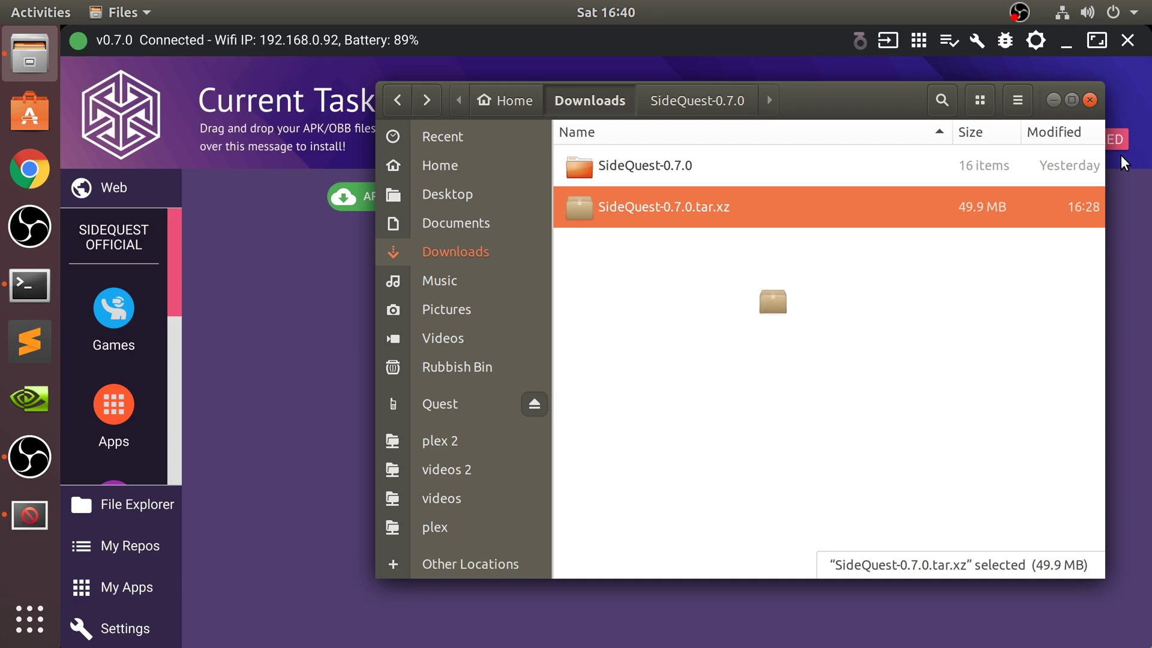
left_click(1053, 100)
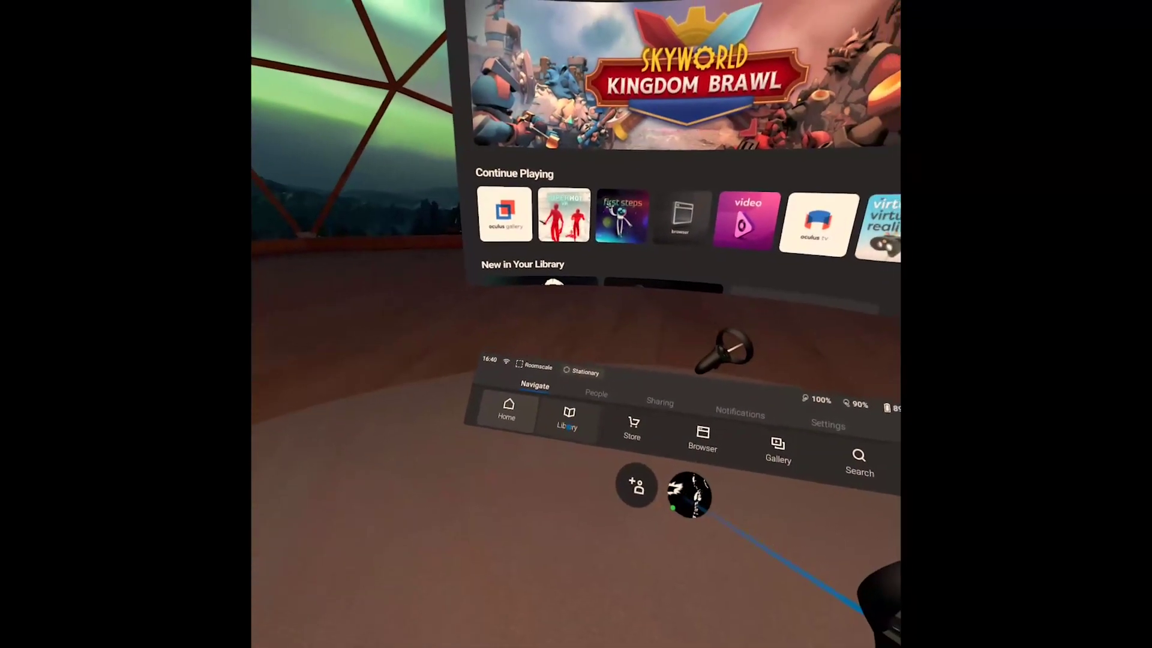
Switch the headset menu to Library, filter to Unknown Sources and scroll to QuakeQuest.
left_click(529, 479)
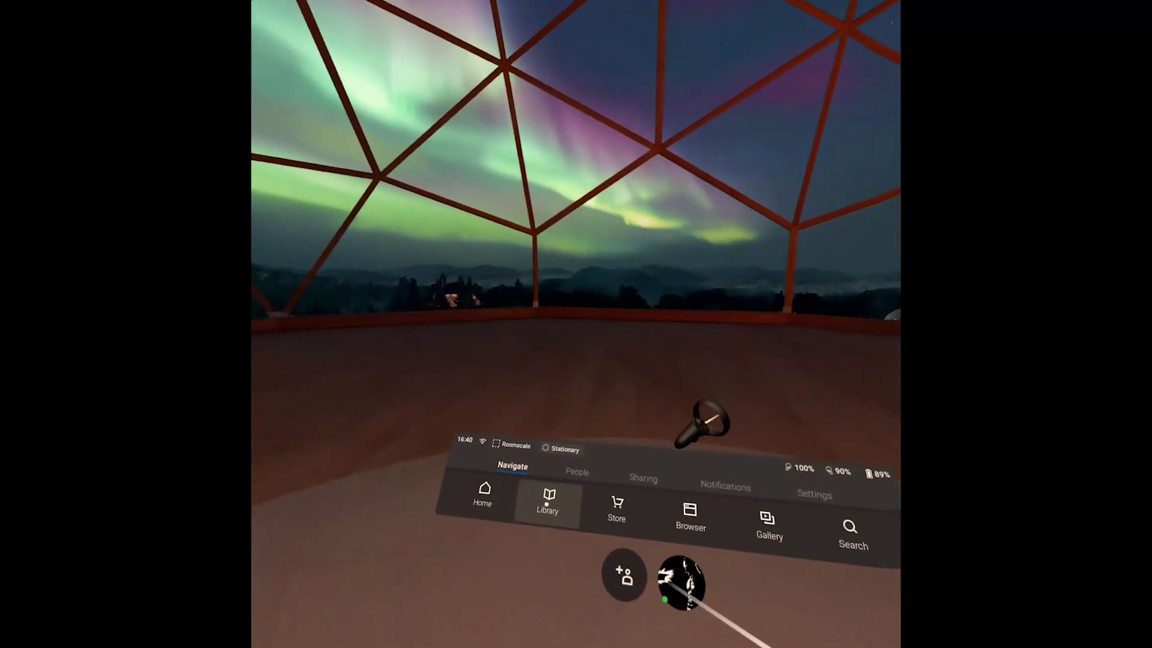
left_click(453, 579)
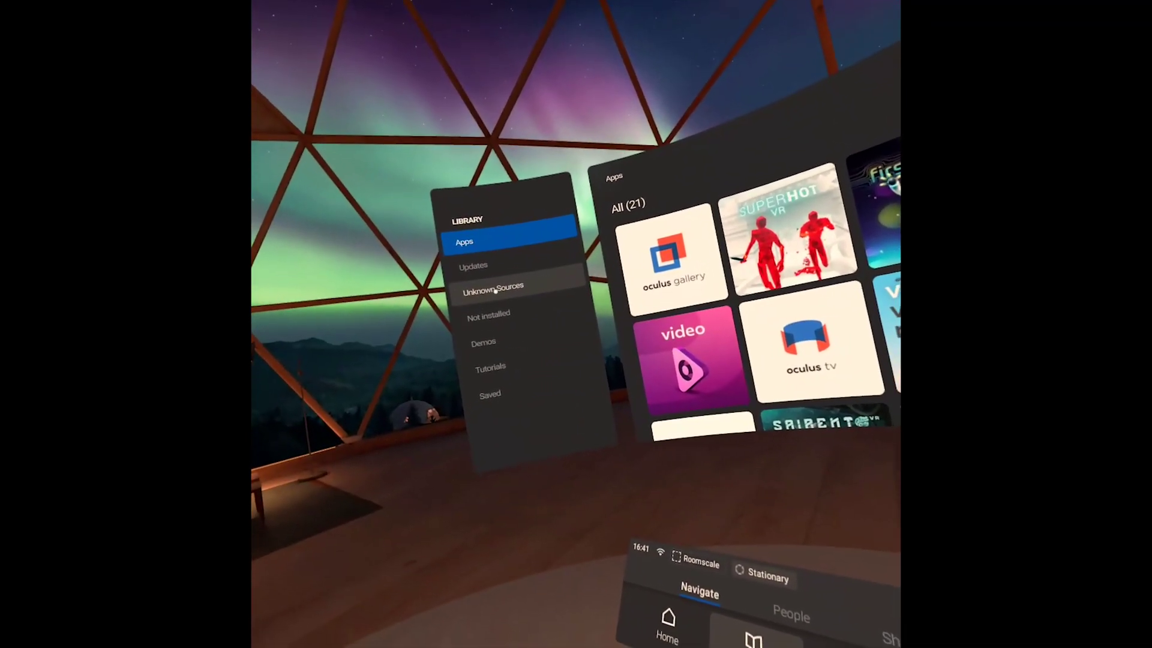
left_click(476, 290)
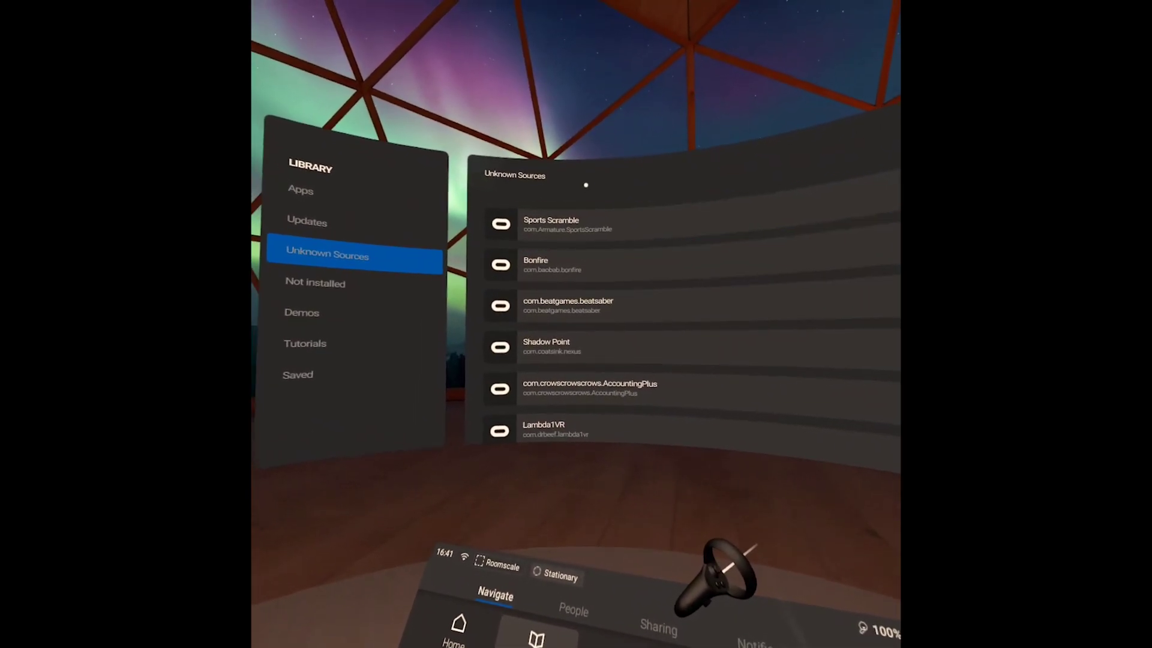
scroll(573, 318, "down", 3)
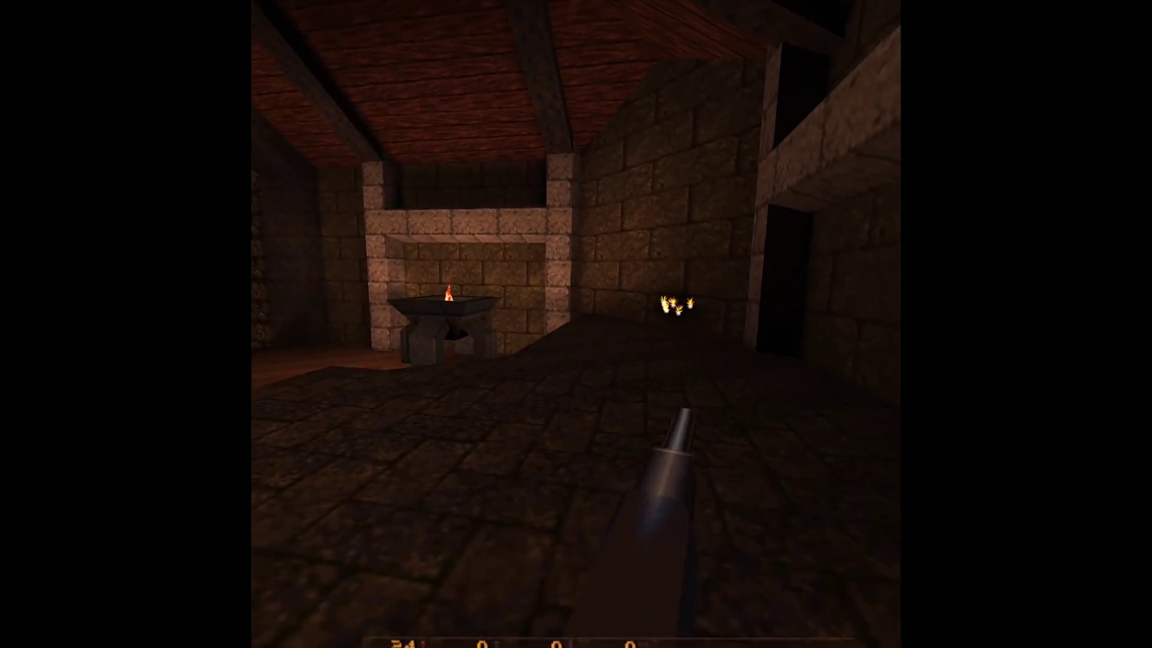
Fire a shot in QuakeQuest's opening level, then pause back to the Oculus menu.
key("ctrl")
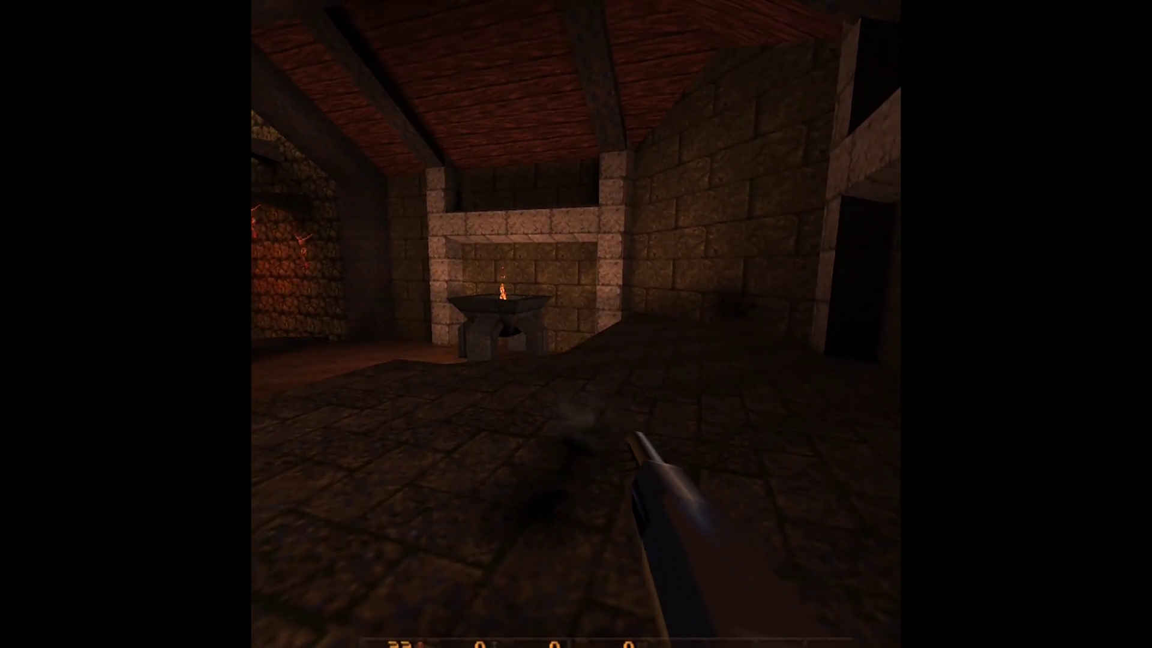
key("super")
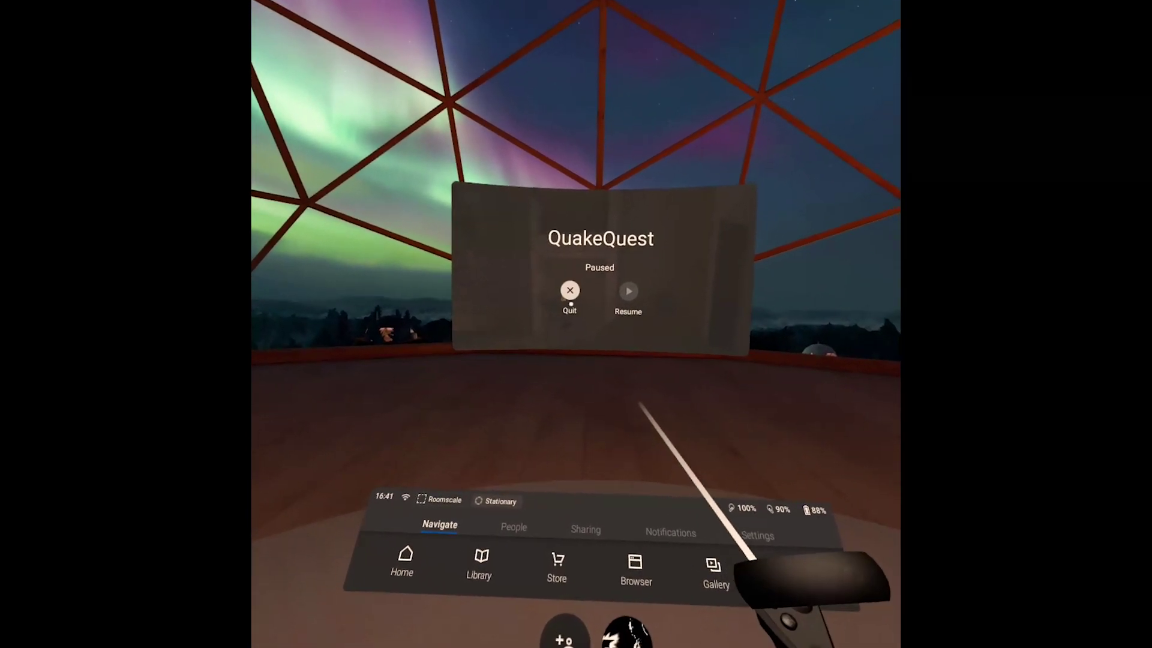
Choose Quit on the QuakeQuest Paused panel.
left_click(570, 290)
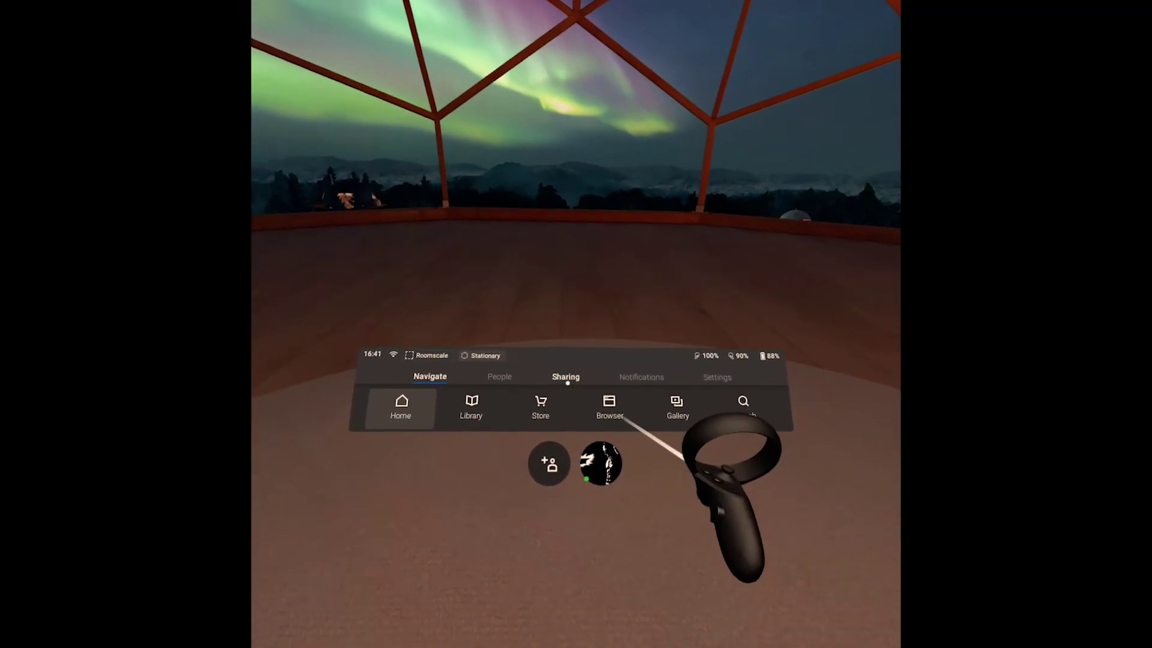